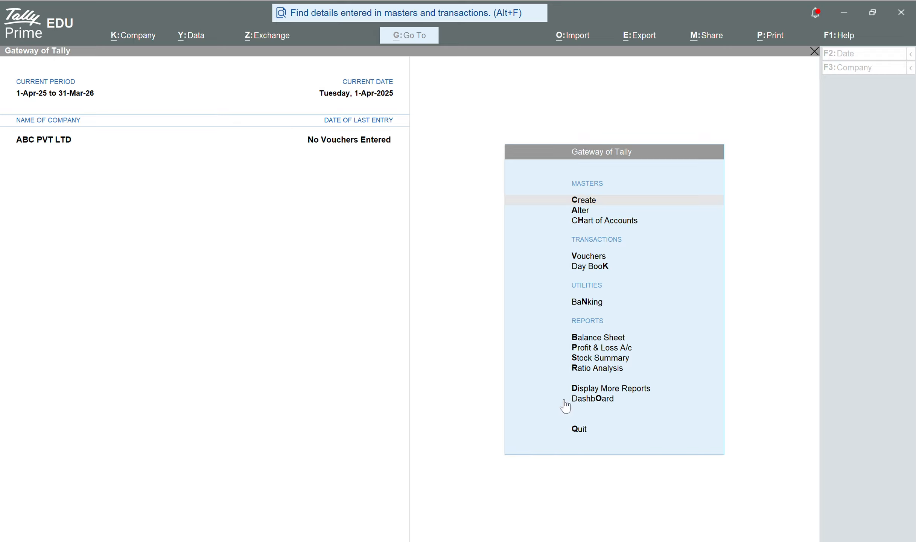
# Step: Start creating a new ledger in the accounting masters and name it SBI BANK
pyautogui.click(585, 203)
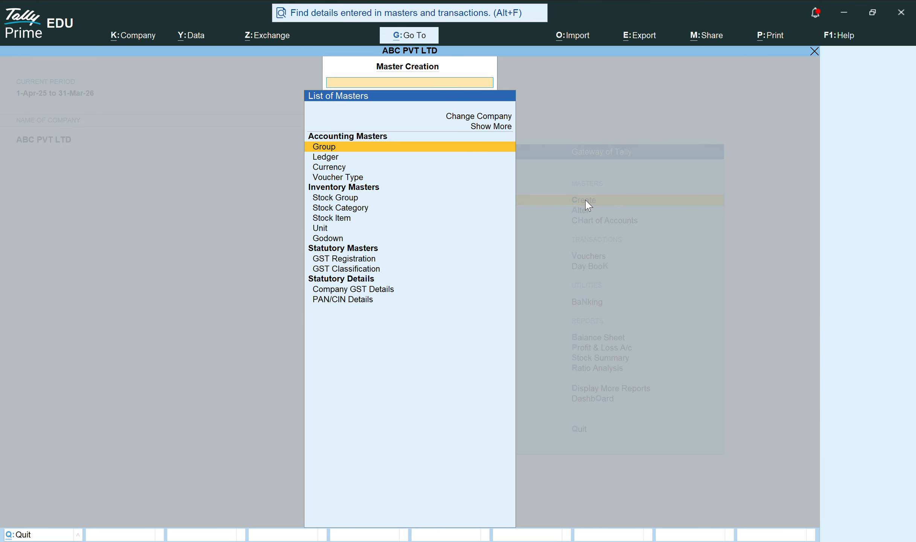
pyautogui.press('Down')
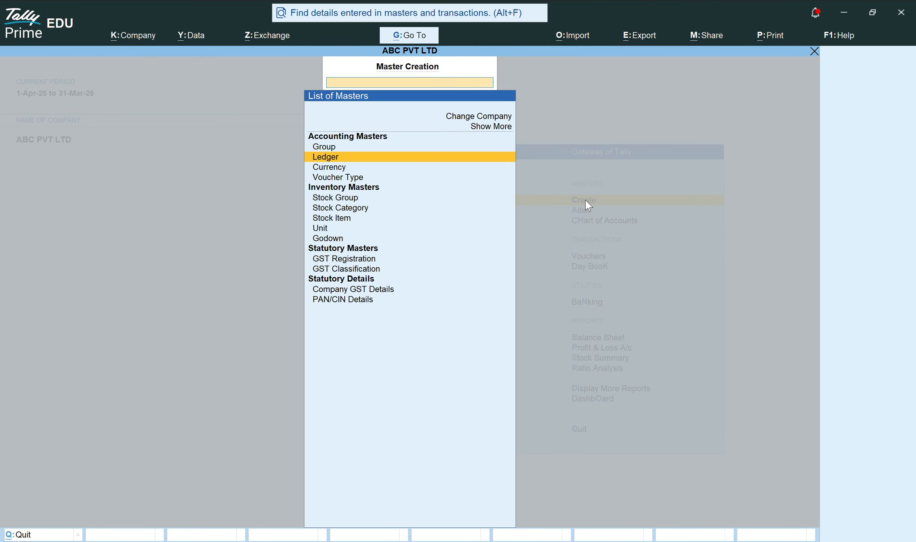
pyautogui.press('Return')
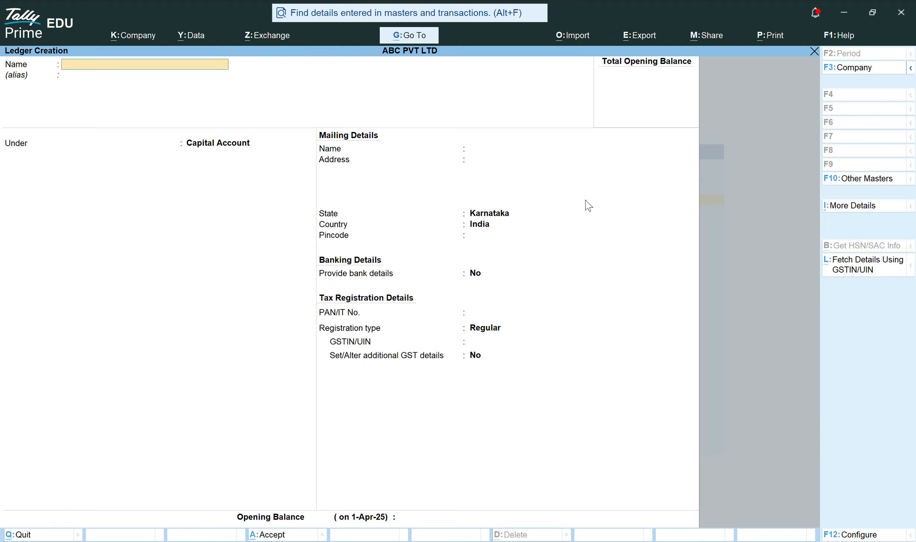
pyautogui.write('Sb')
pyautogui.press('BackSpace')
pyautogui.press('BackSpace')
pyautogui.press('BackSpace')
pyautogui.press('capslock')
pyautogui.write('SBI BANK')
pyautogui.press('Return')
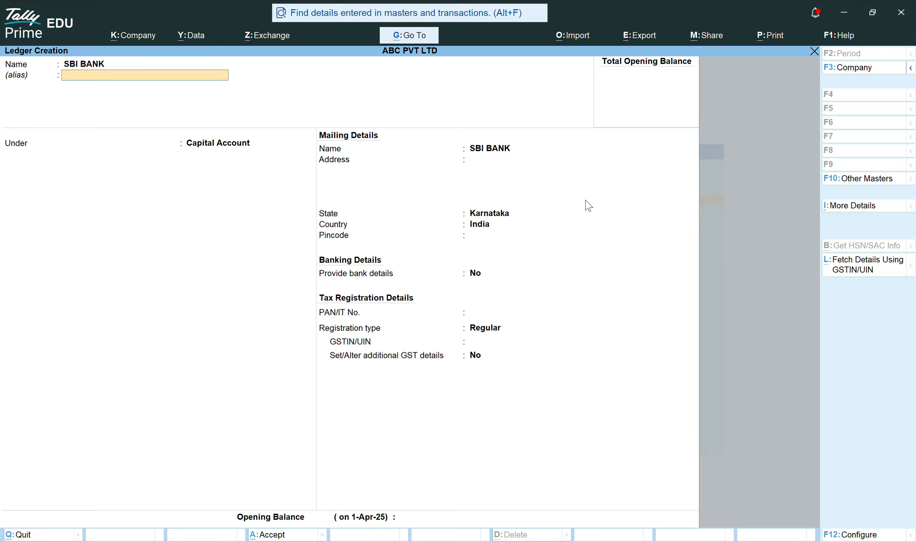
# Step: Leave the alias blank and place the SBI BANK ledger under the Bank Accounts group
pyautogui.press('Return')
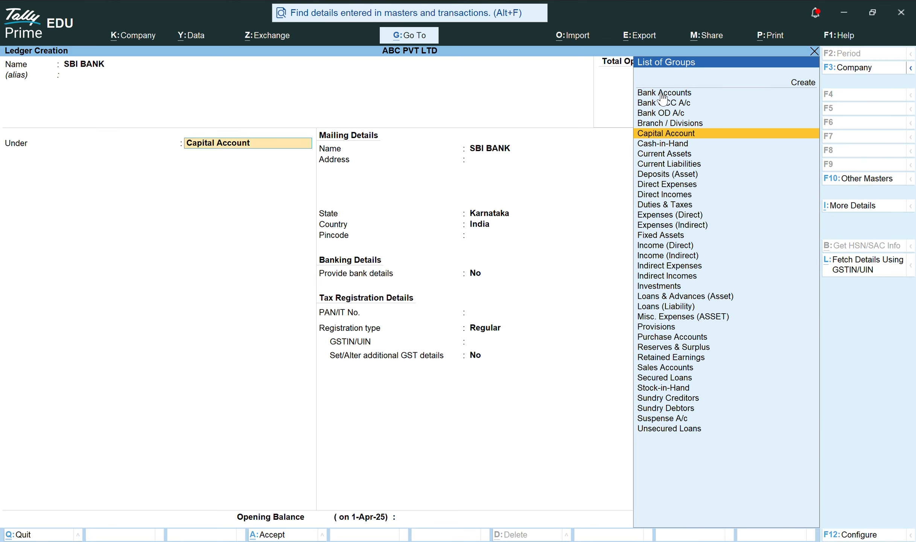
pyautogui.press('Up')
pyautogui.press('Up')
pyautogui.press('Up')
pyautogui.press('Up')
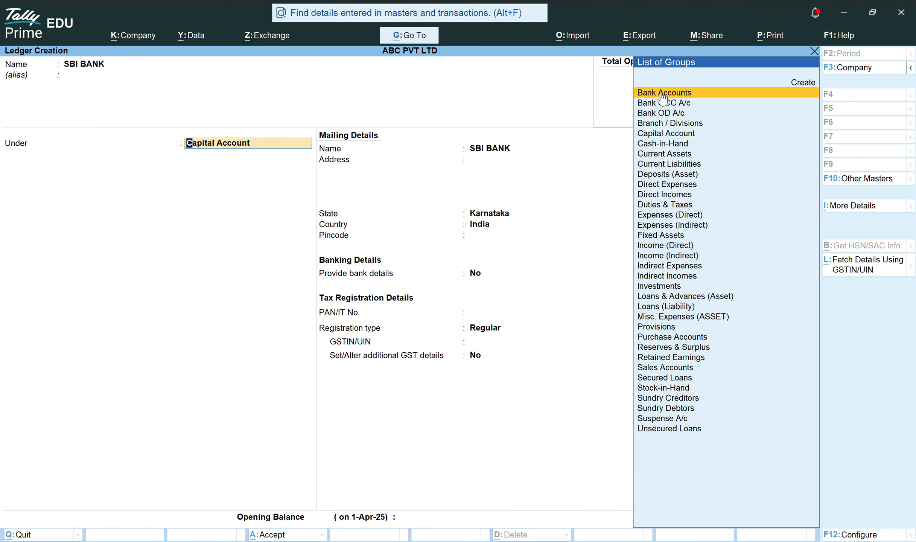
pyautogui.press('Return')
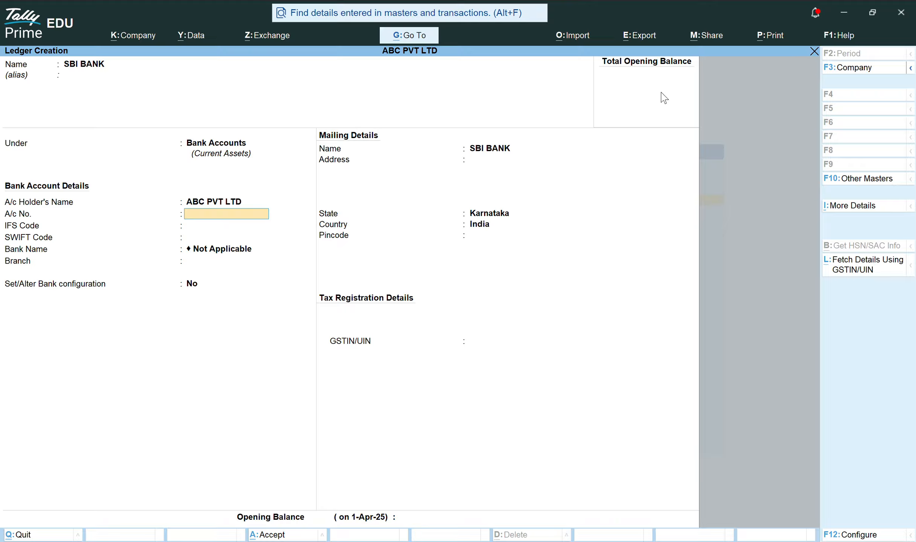
# Step: Keep the default bank, mailing and tax details for SBI BANK, with state Karnataka and the account number, pincode and GSTIN left blank
pyautogui.press('Return')
pyautogui.press('Return')
pyautogui.press('Return')
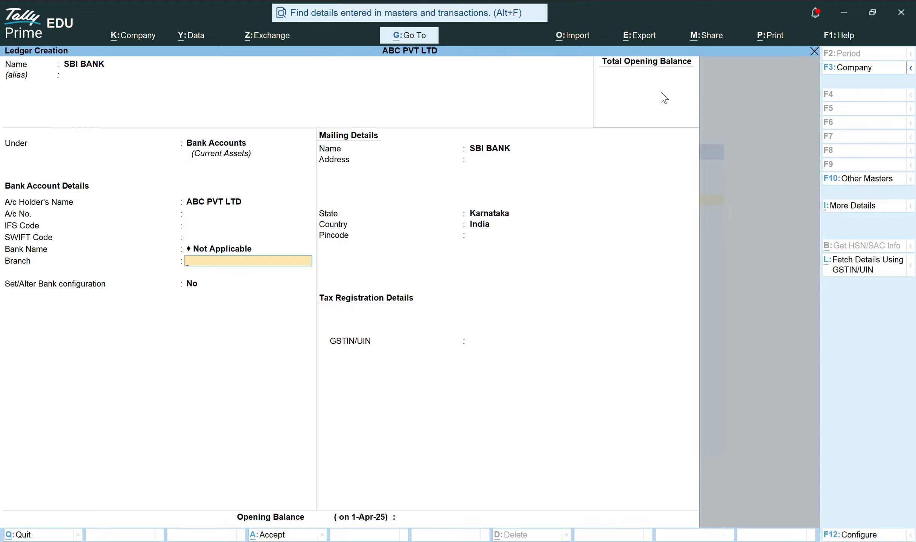
pyautogui.press('Return')
pyautogui.press('Return')
pyautogui.press('Return')
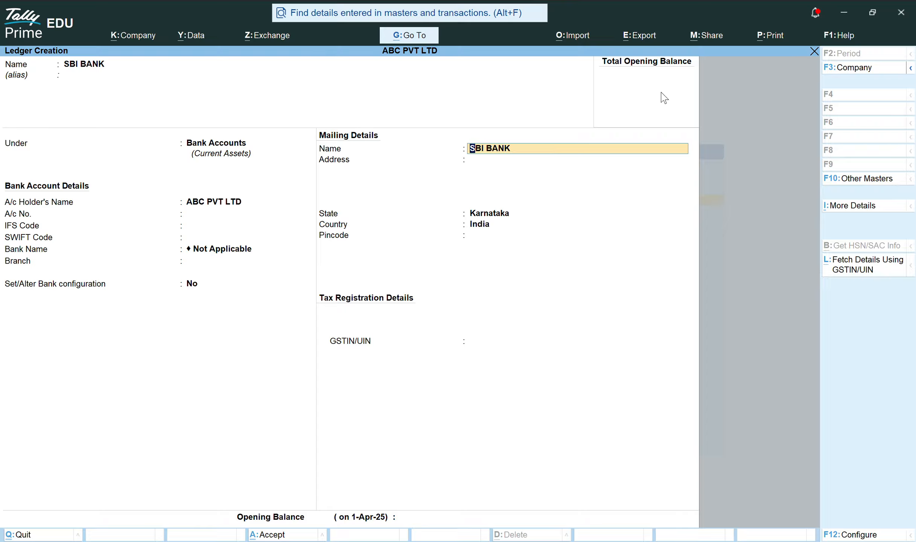
pyautogui.press('Return')
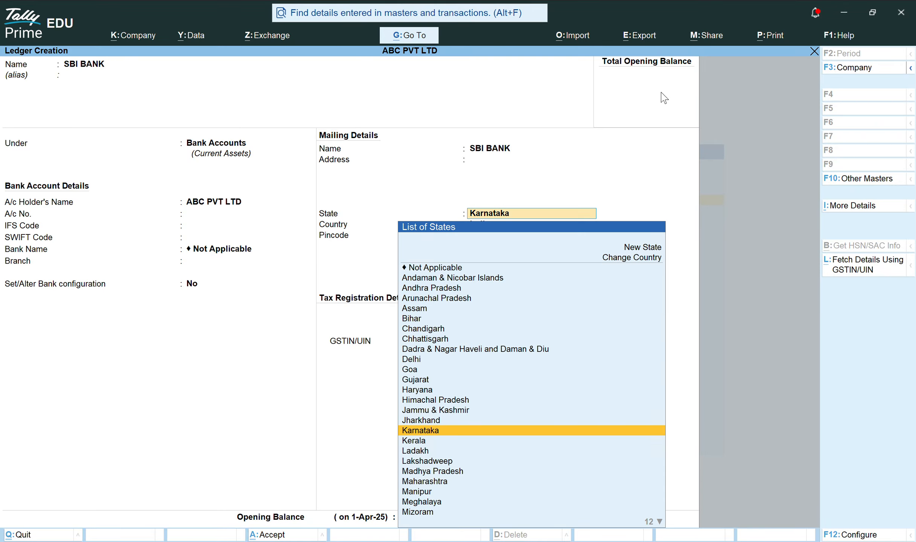
pyautogui.press('Return')
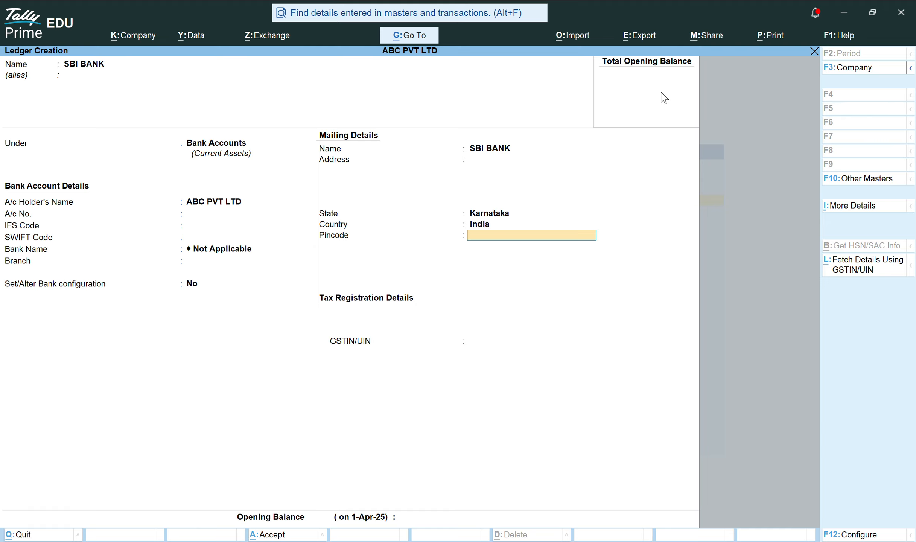
pyautogui.press('Return')
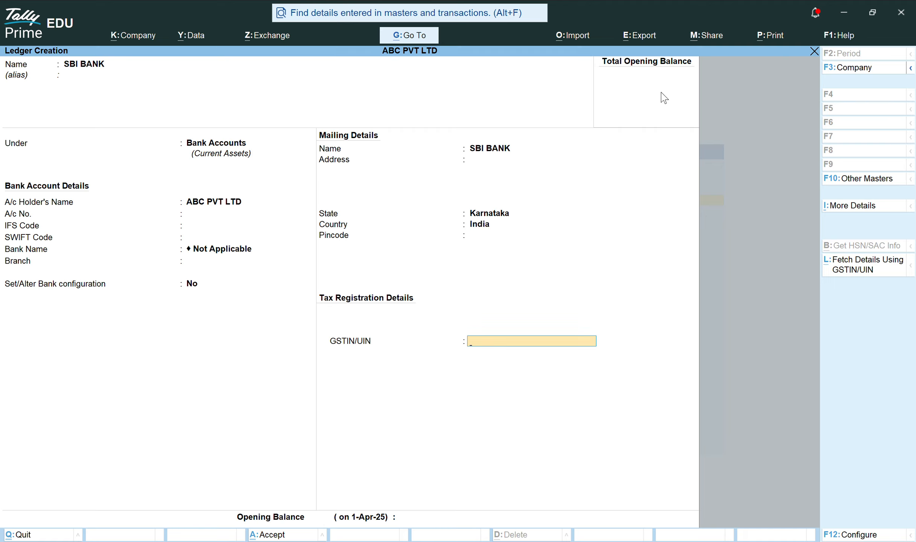
pyautogui.press('Return')
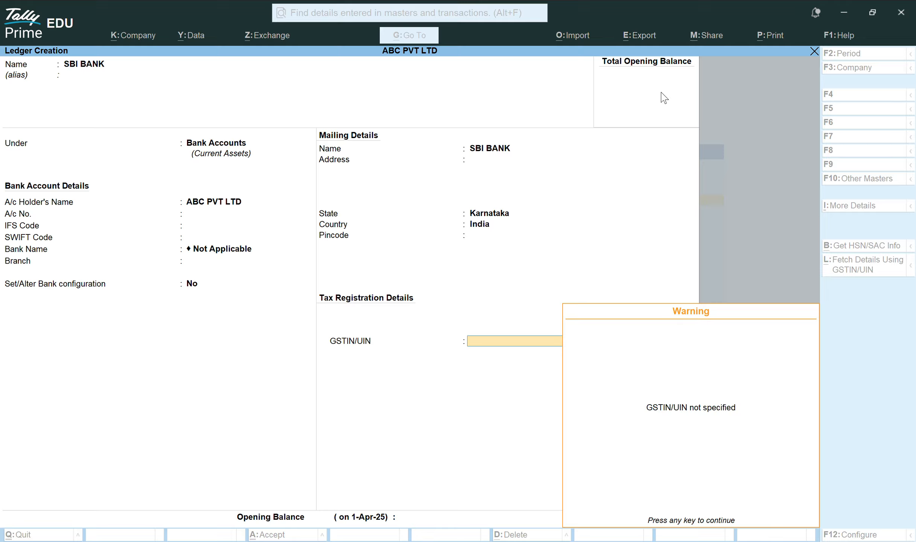
pyautogui.press('Return')
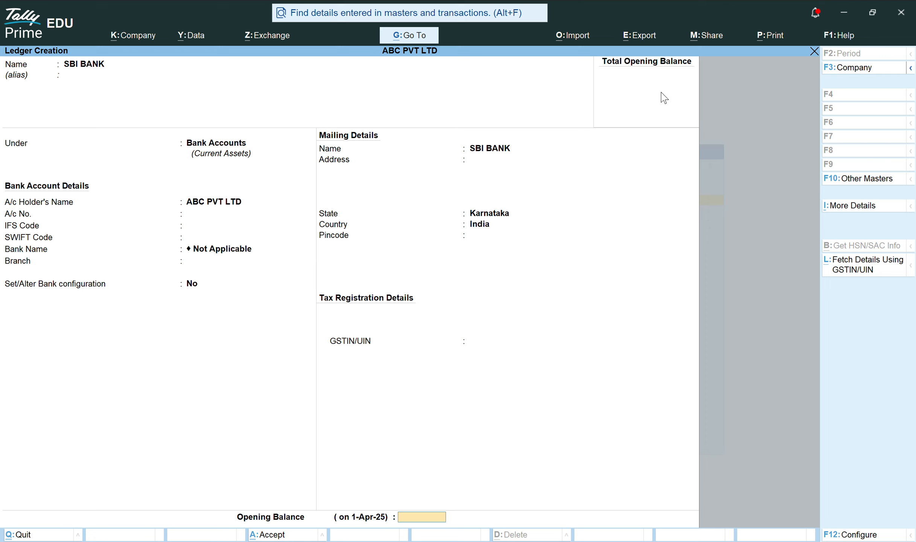
# Step: Enter an opening balance of 5,00,000.00 Dr for SBI BANK and save the ledger
pyautogui.write('5')
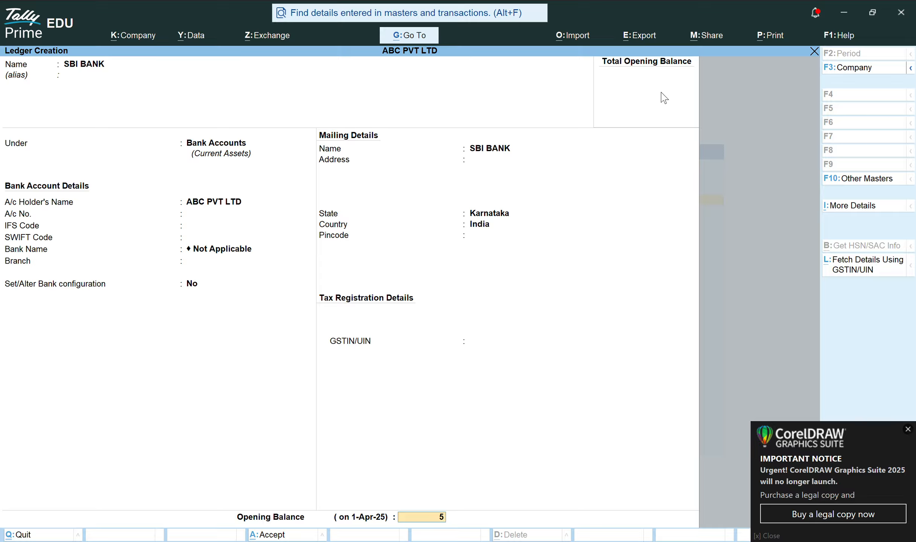
pyautogui.write('00000')
pyautogui.press('Return')
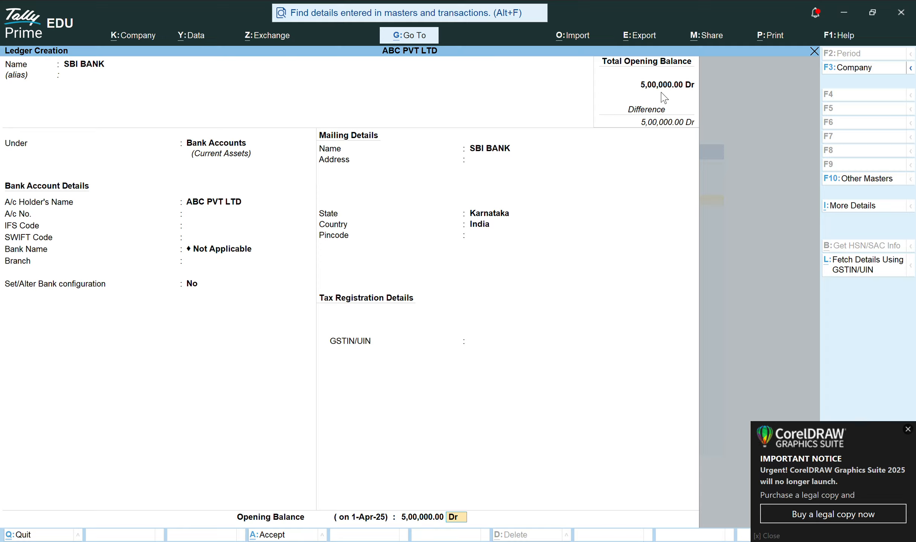
pyautogui.press('Return')
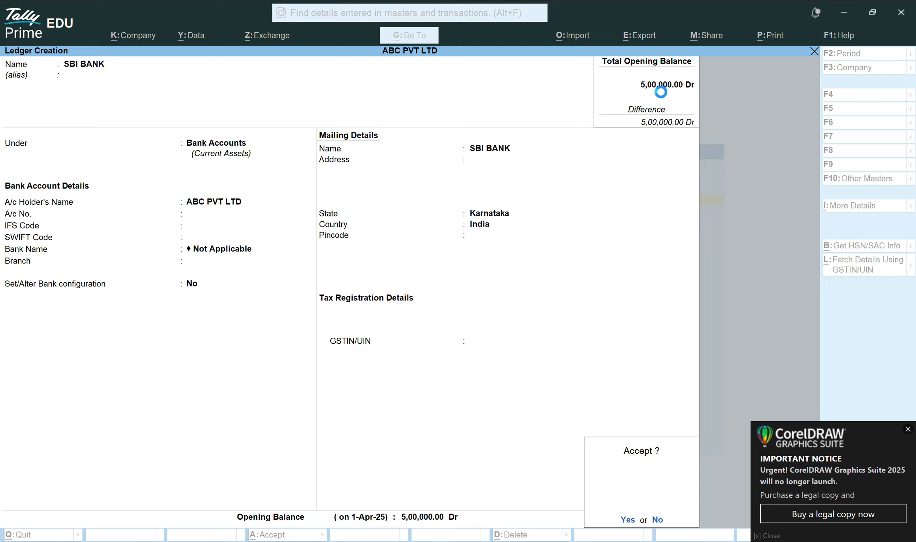
pyautogui.press('Return')
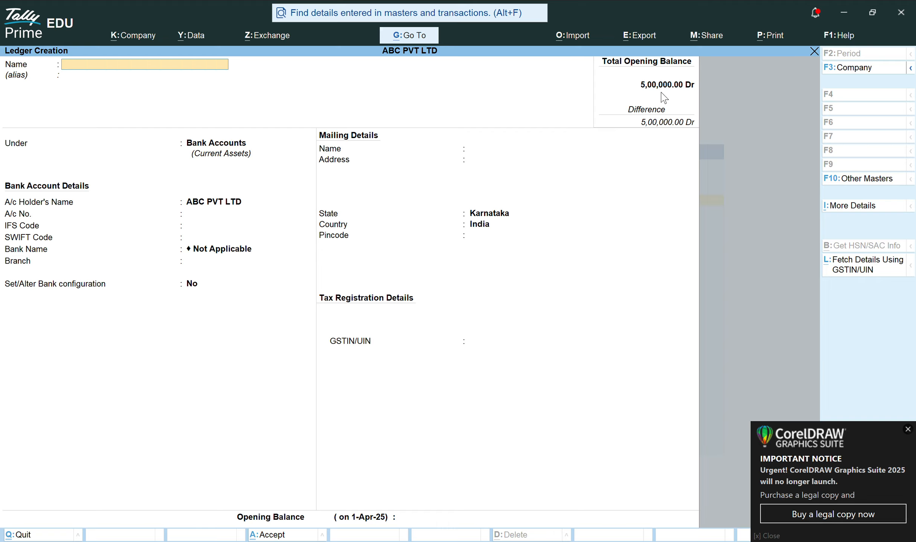
# Step: Name the next ledger RAM TRADERS and place it under the Sundry Creditors group
pyautogui.write('RAM TRADERS')
pyautogui.press('Return')
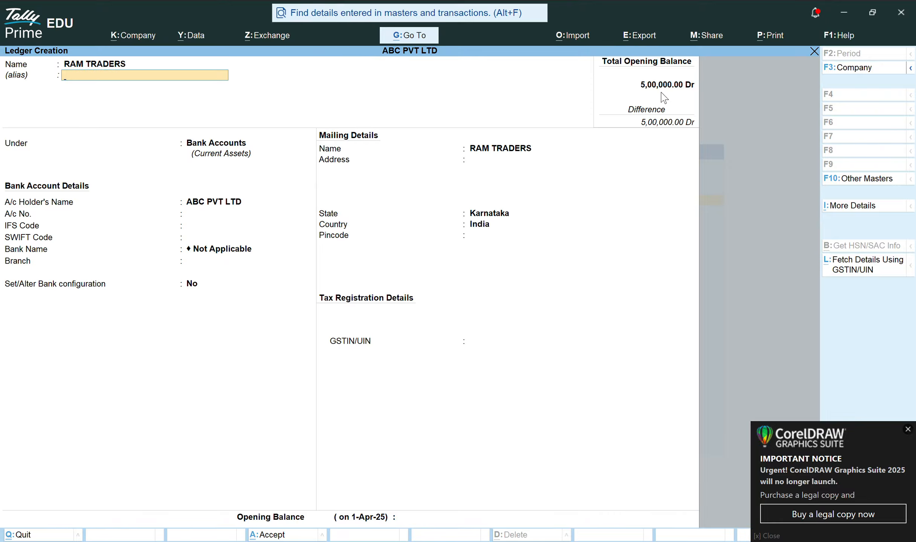
pyautogui.press('Return')
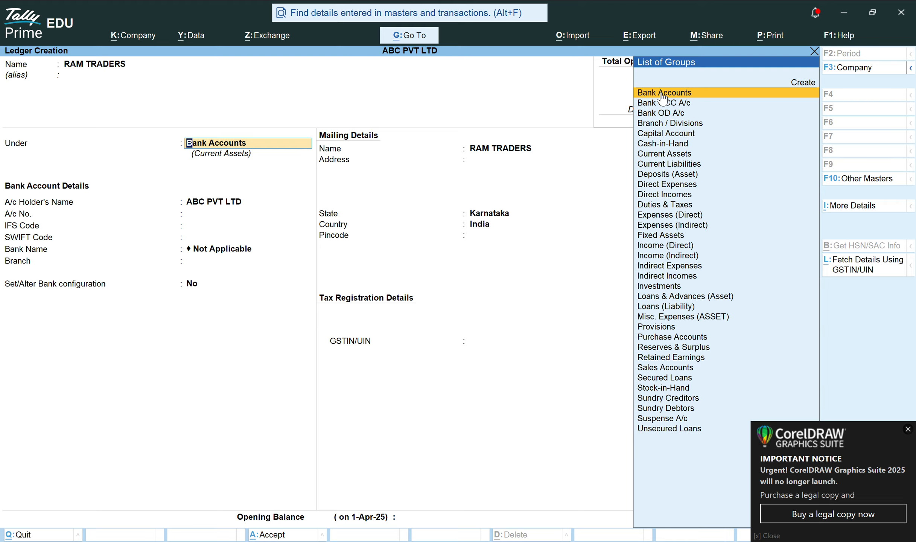
pyautogui.write('S')
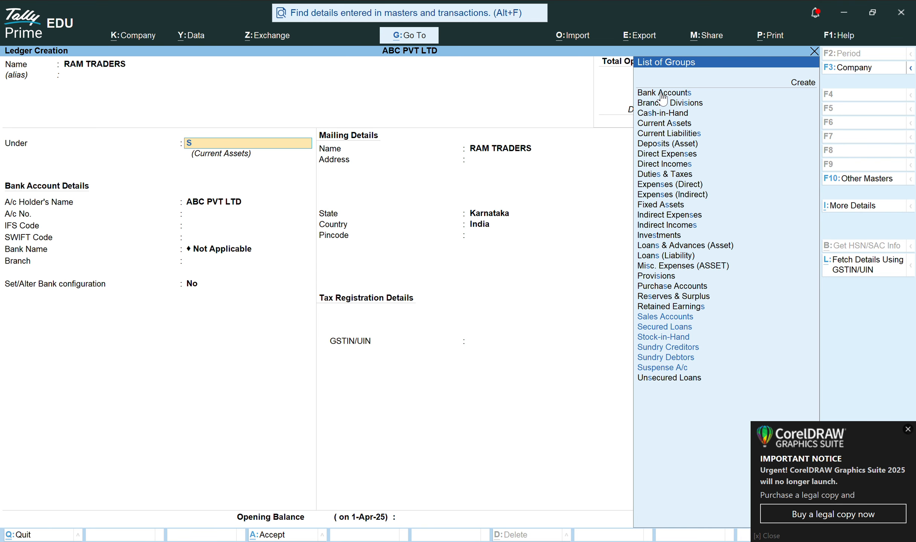
pyautogui.press('Down')
pyautogui.press('Down')
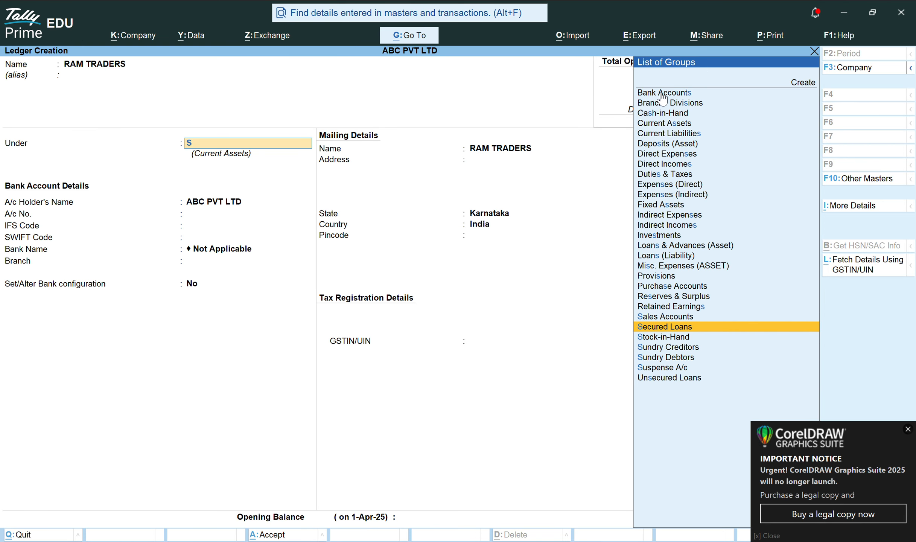
pyautogui.press('Down')
pyautogui.press('Down')
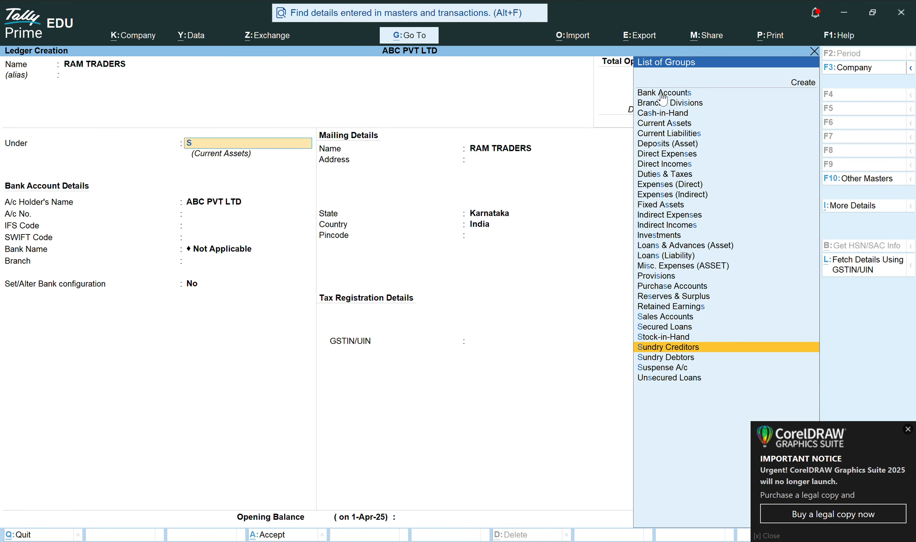
pyautogui.press('Return')
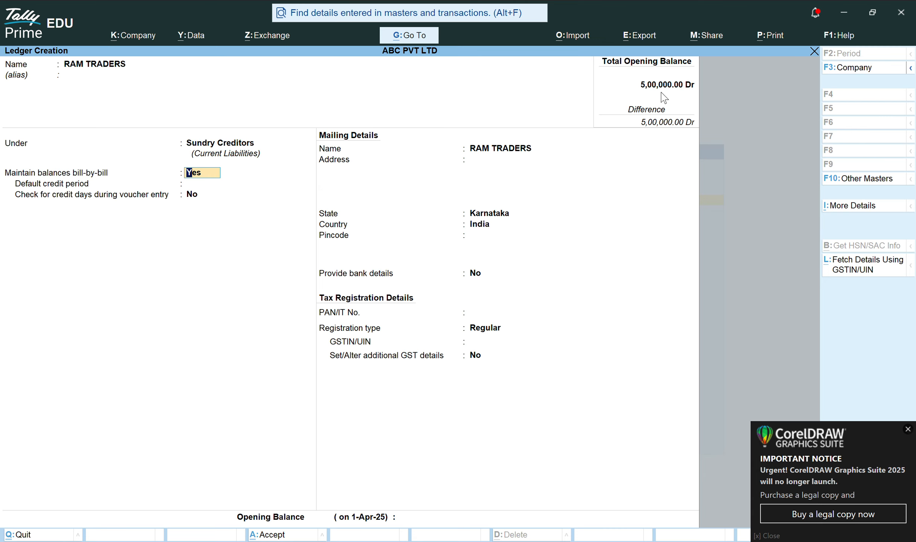
# Step: Keep bill-by-bill balances at Yes and the default mailing details for RAM TRADERS, and save the ledger without an opening balance
pyautogui.press('Return')
pyautogui.press('Return')
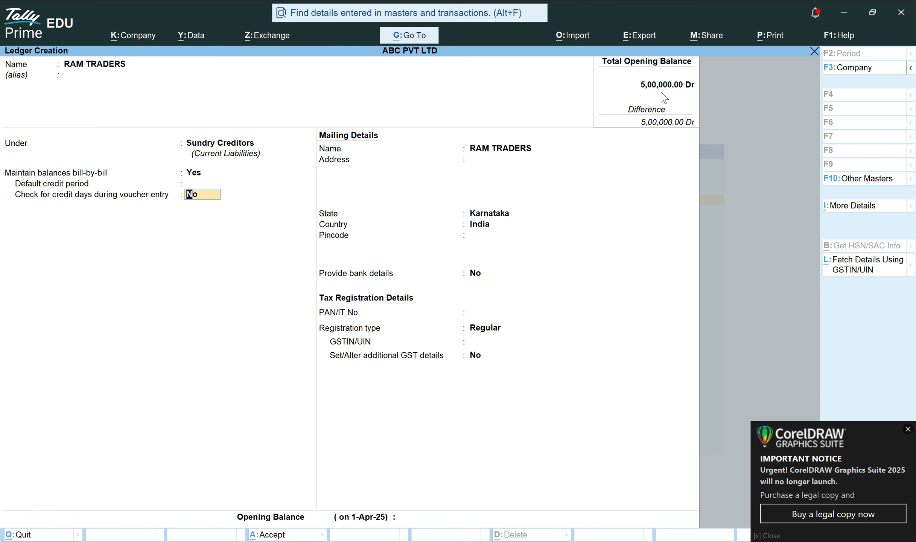
pyautogui.press('Return')
pyautogui.press('Return')
pyautogui.press('Return')
pyautogui.press('Return')
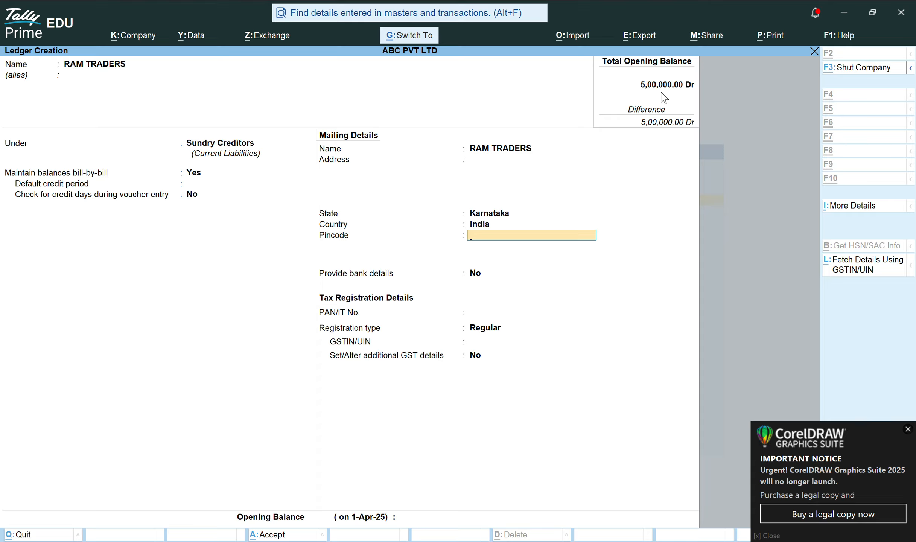
pyautogui.hotkey('ctrl', 'a')
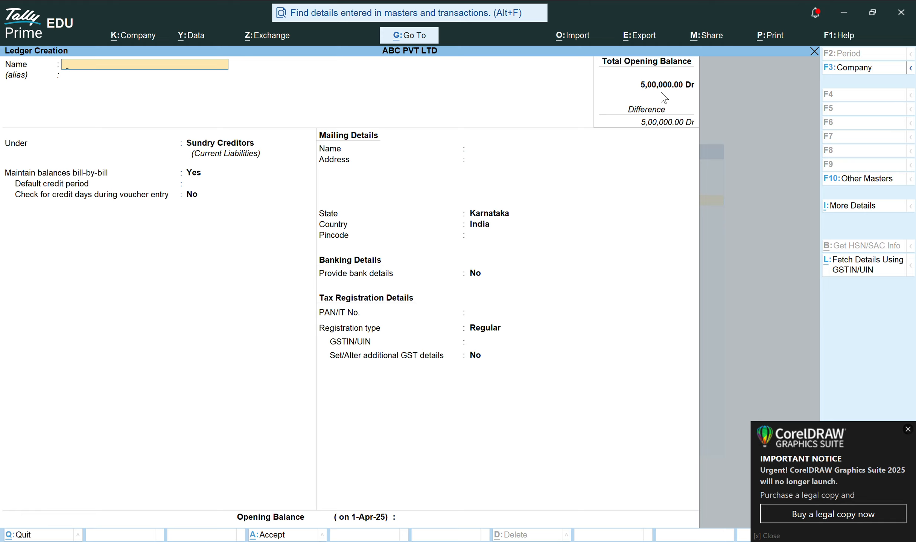
# Step: Try to name another new ledger CASH, and clear the name field again
pyautogui.write('CASH')
pyautogui.press('Return')
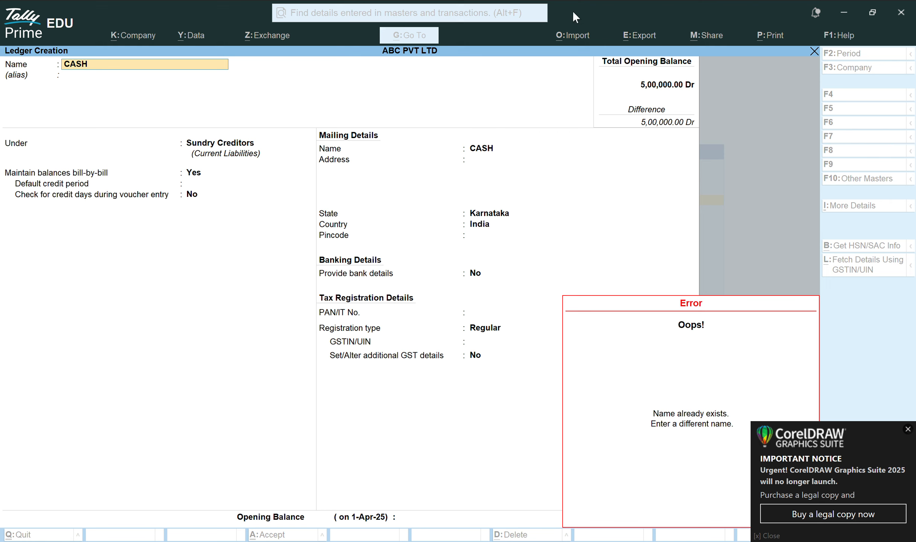
pyautogui.click(94, 61)
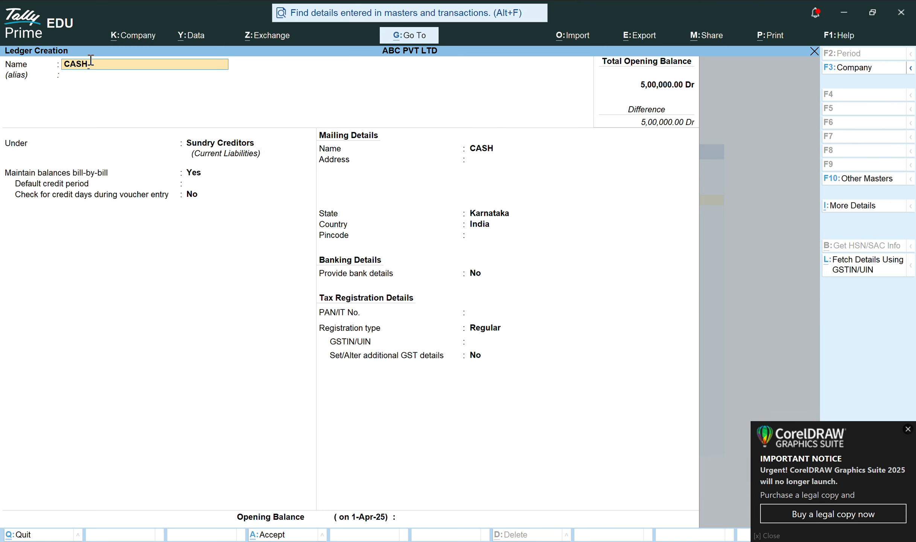
pyautogui.press('BackSpace')
pyautogui.press('BackSpace')
pyautogui.press('BackSpace')
pyautogui.press('BackSpace')
# Step: Name the ledger PURCHASE GOODS and place it under the Purchase Accounts group
pyautogui.write('PURCHASE GOODS')
pyautogui.press('Return')
pyautogui.press('Return')
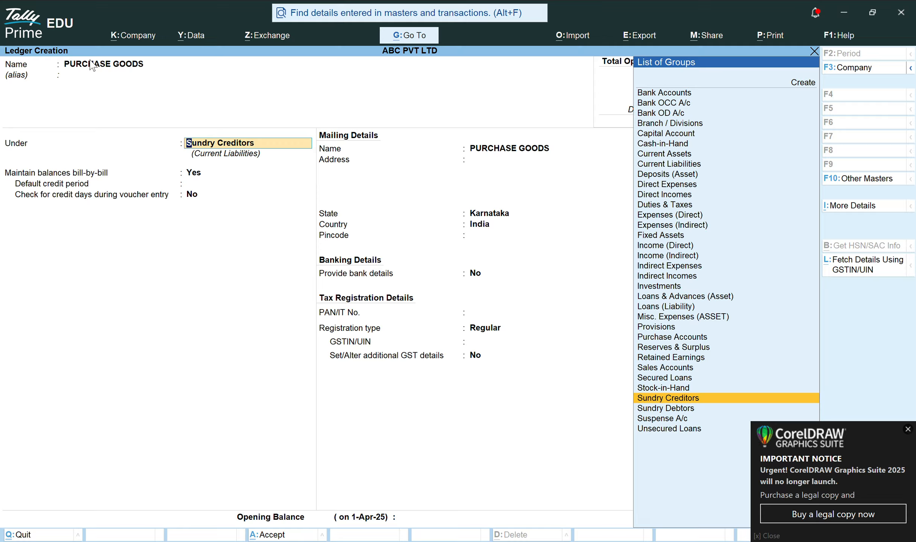
pyautogui.write('P')
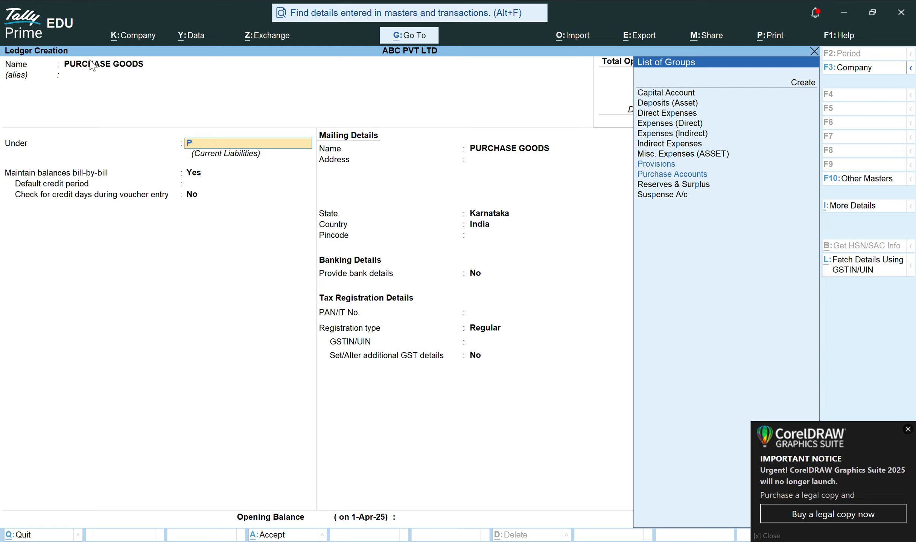
pyautogui.press('Up')
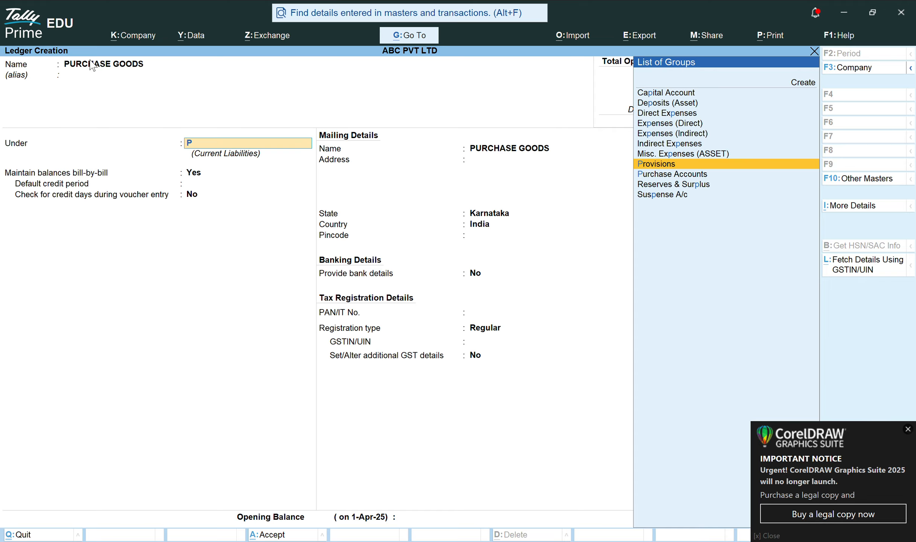
pyautogui.press('Down')
pyautogui.press('Return')
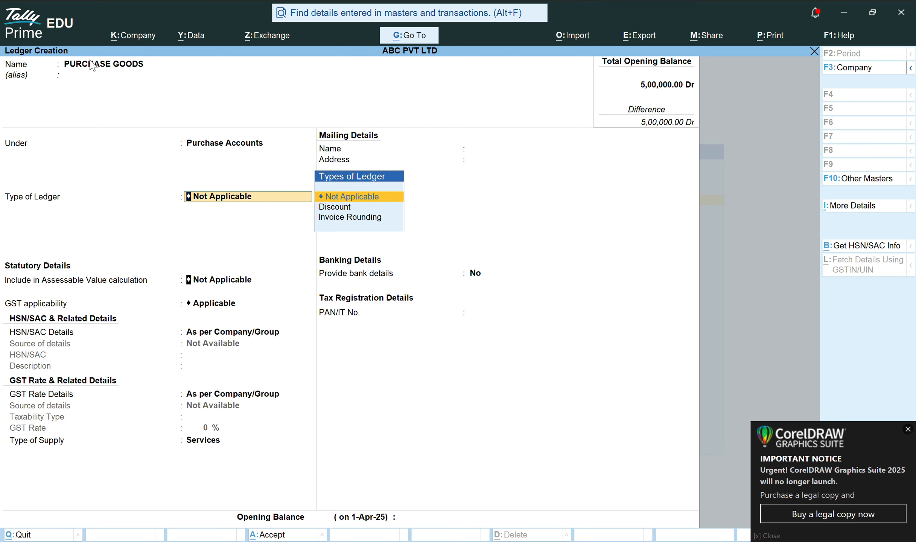
# Step: Keep the default ledger type and GST details for PURCHASE GOODS, and set its type of supply to Goods
pyautogui.press('Return')
pyautogui.press('Return')
pyautogui.press('Return')
pyautogui.press('Return')
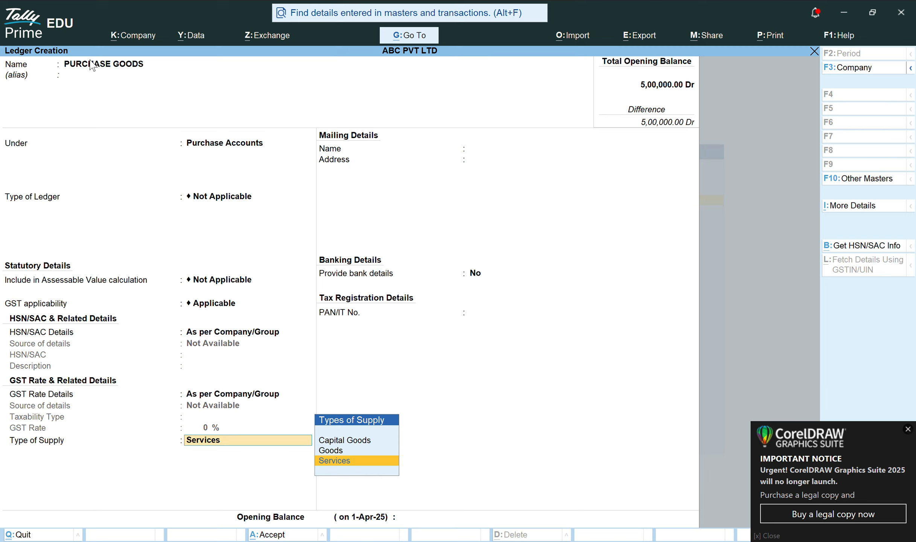
pyautogui.press('Up')
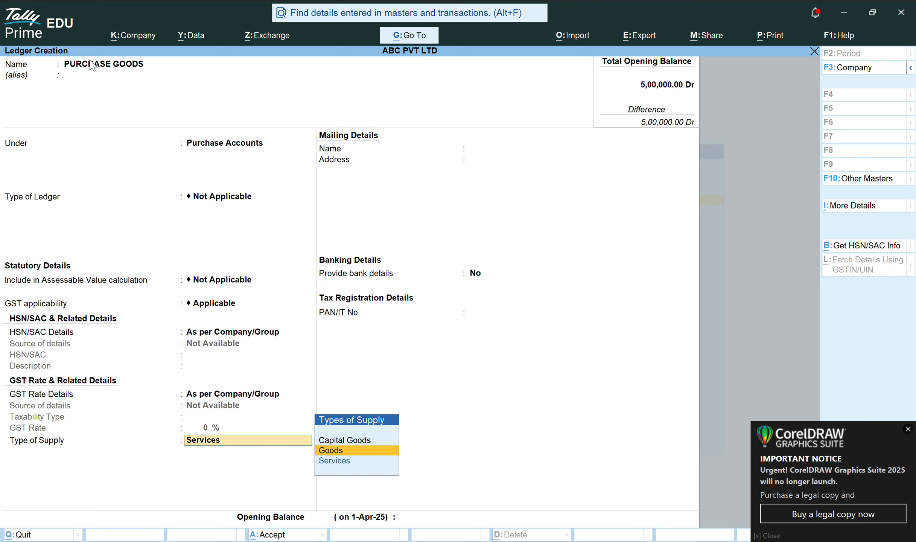
pyautogui.press('Return')
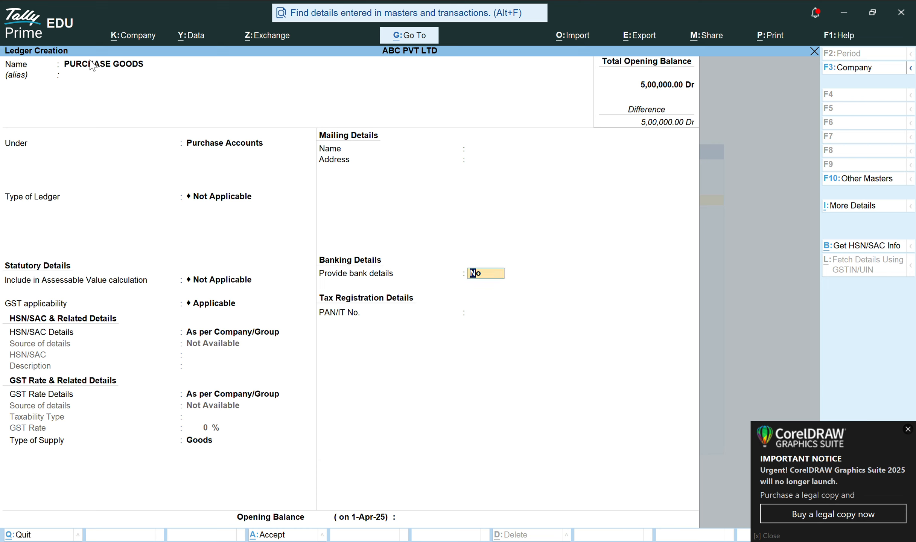
# Step: Save the PURCHASE GOODS ledger without bank details or an opening balance, and return to the Gateway of Tally
pyautogui.press('Return')
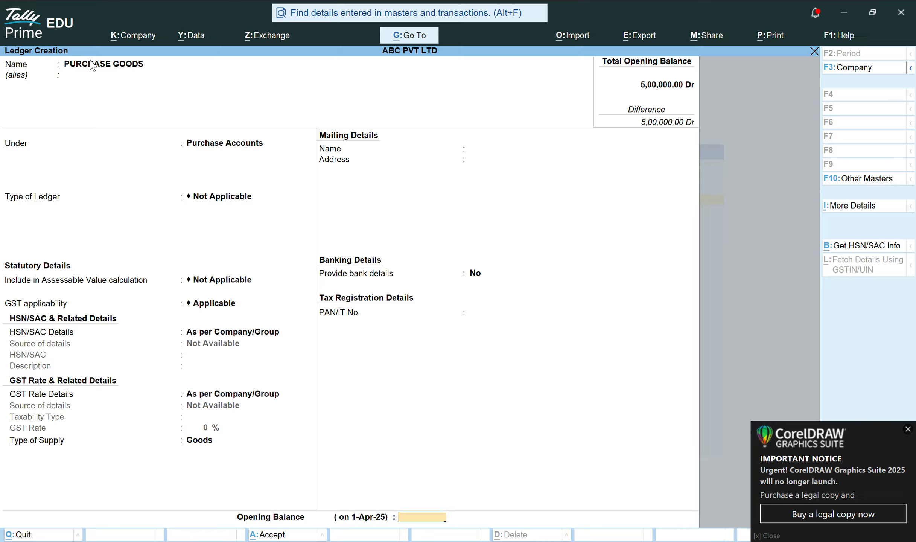
pyautogui.press('Return')
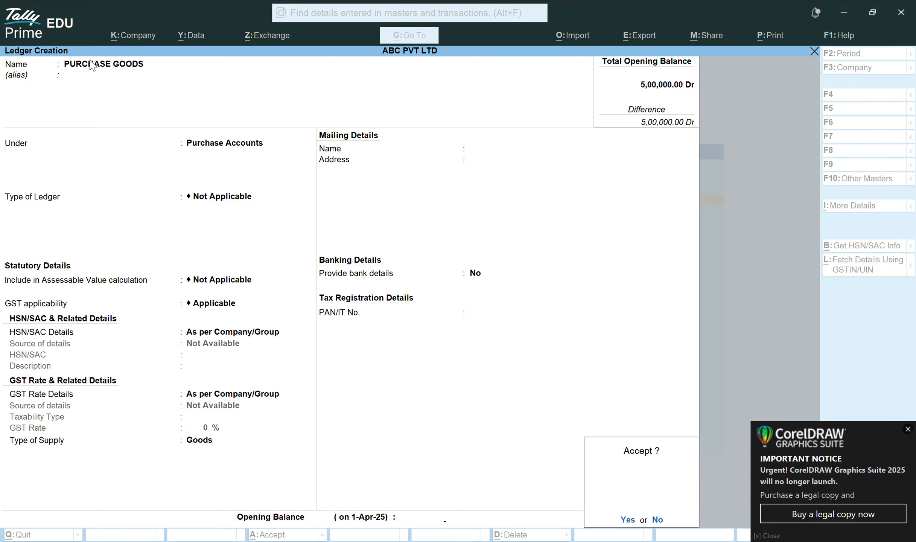
pyautogui.press('Return')
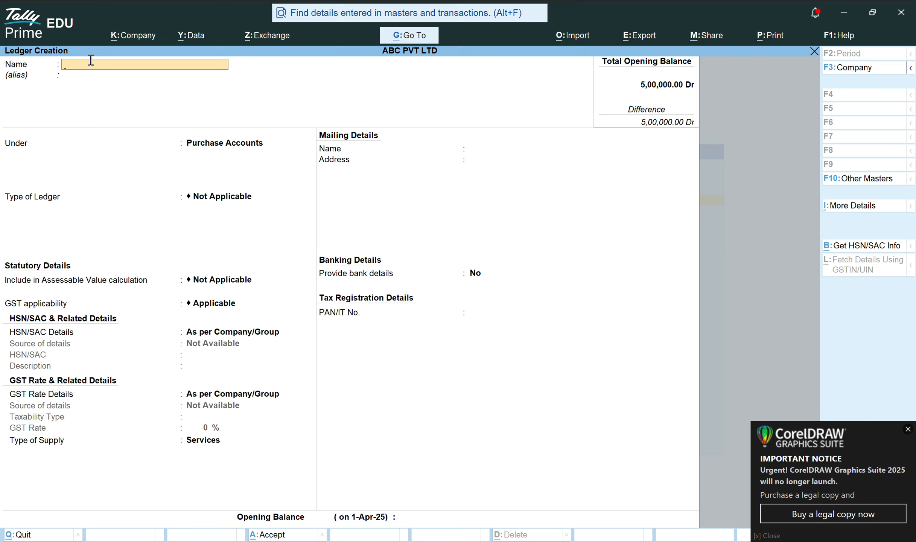
pyautogui.press('Escape')
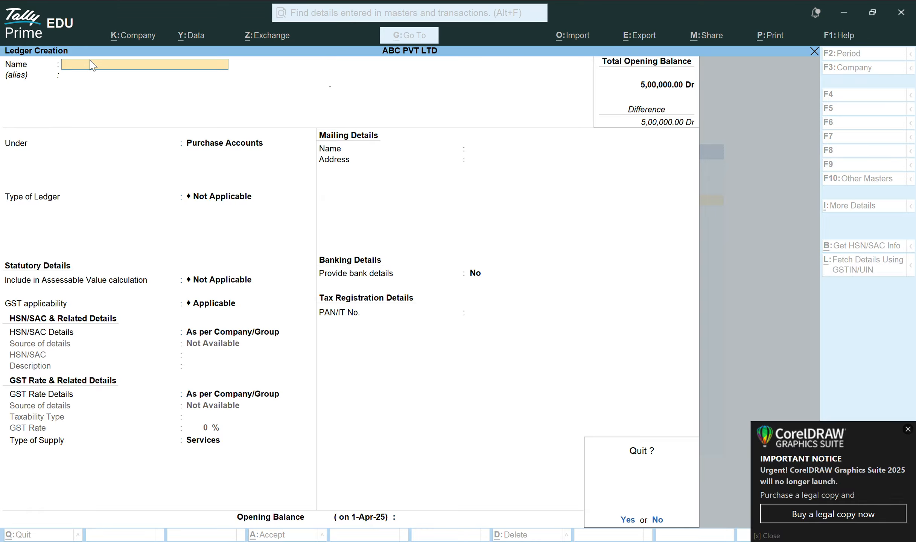
pyautogui.press('y')
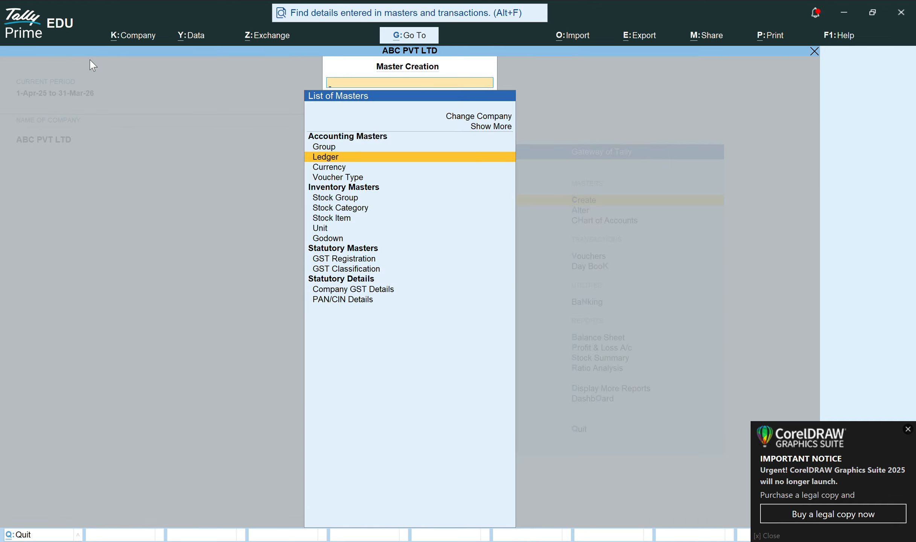
pyautogui.press('Escape')
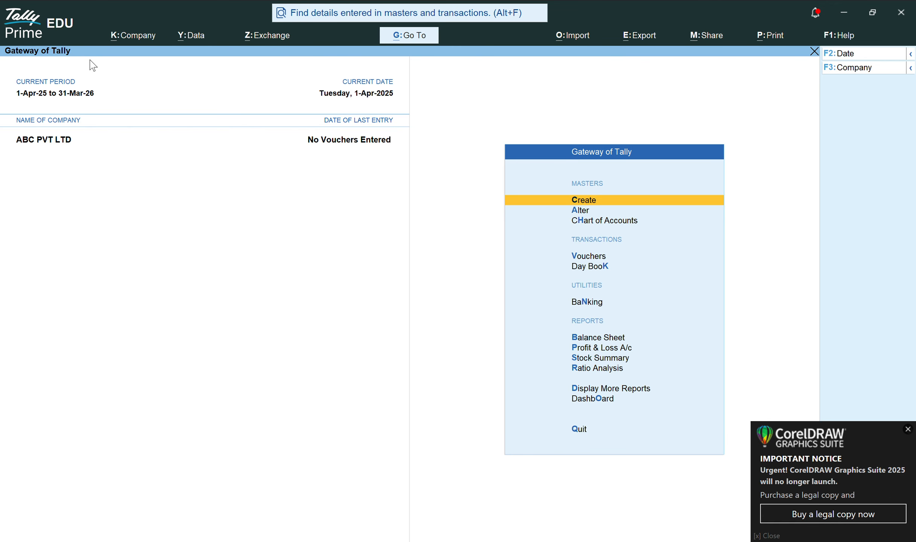
# Step: Check which ledgers are available for alteration, and return to the Gateway of Tally without opening one
pyautogui.click(583, 215)
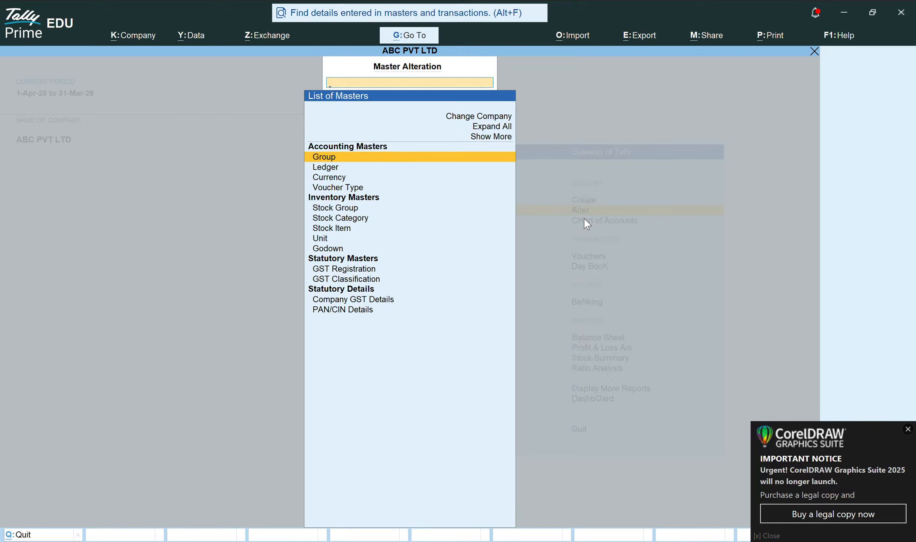
pyautogui.press('Down')
pyautogui.press('Return')
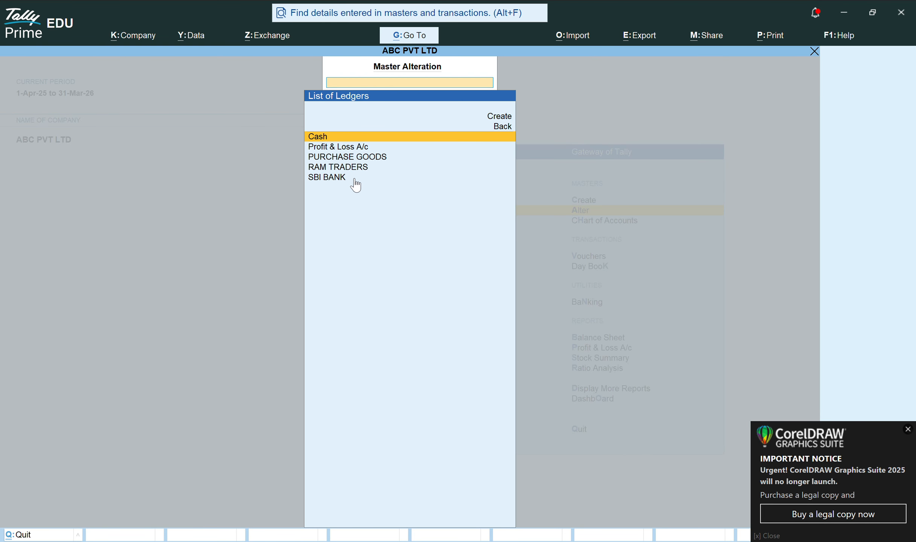
pyautogui.press('Escape')
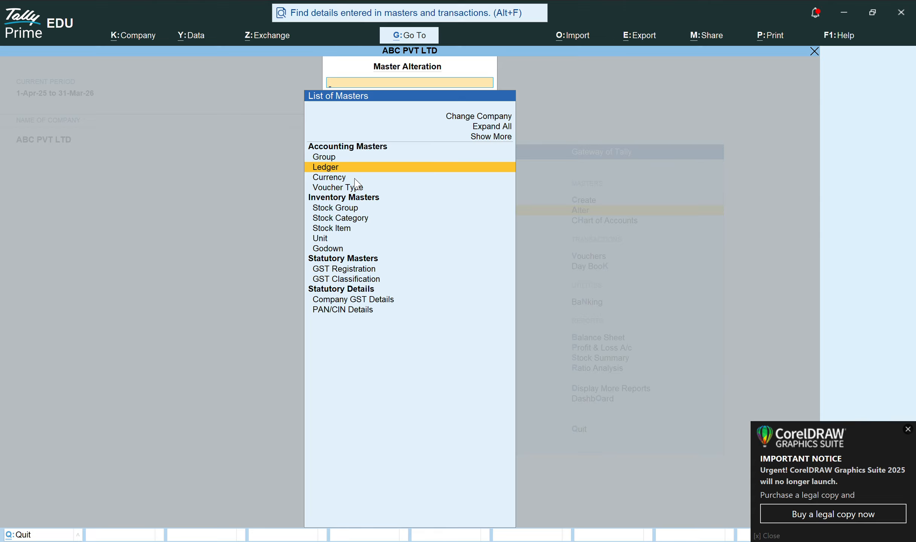
pyautogui.press('Escape')
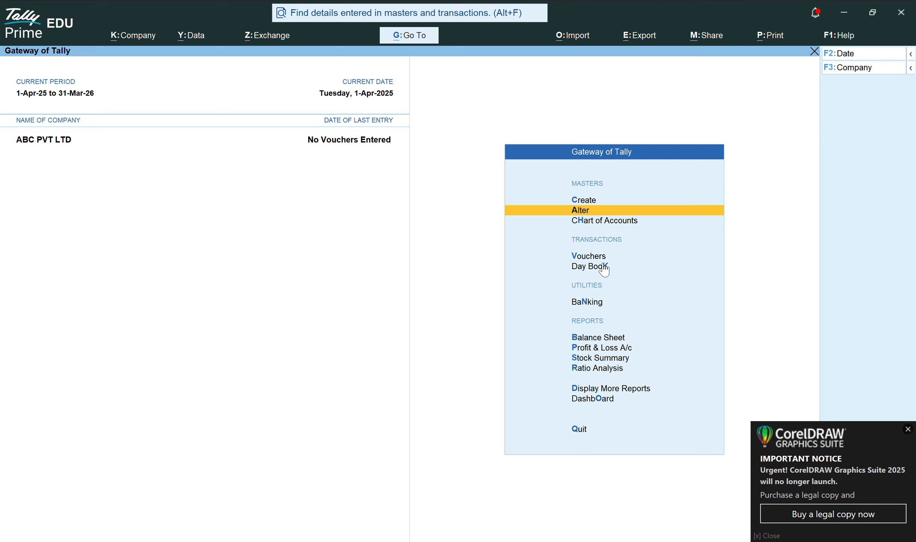
# Step: Show the company's ledgers in the Chart of Accounts, arranged under their groups
pyautogui.press('Down')
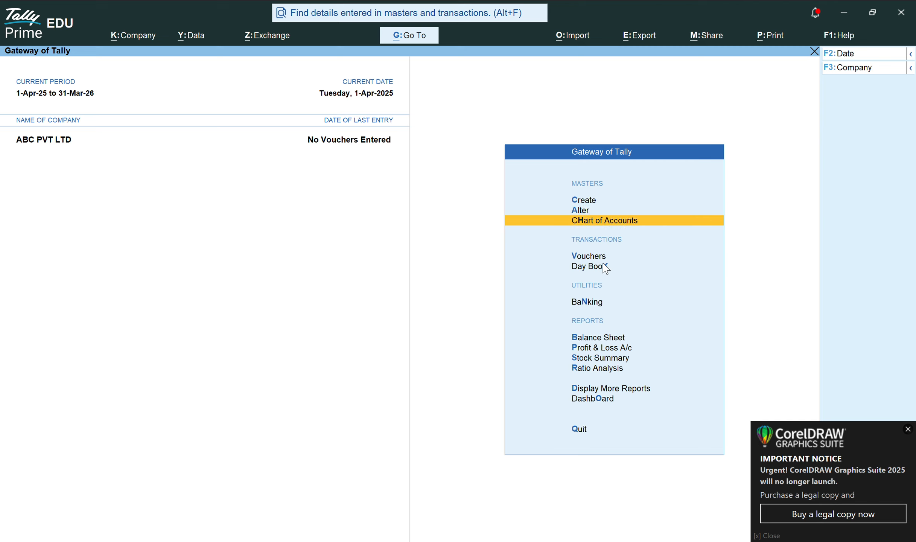
pyautogui.press('Return')
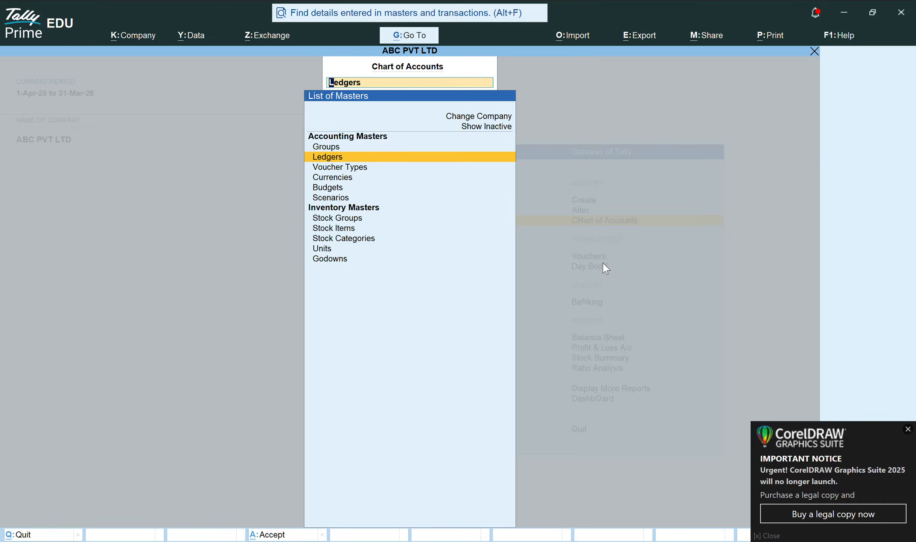
pyautogui.press('Return')
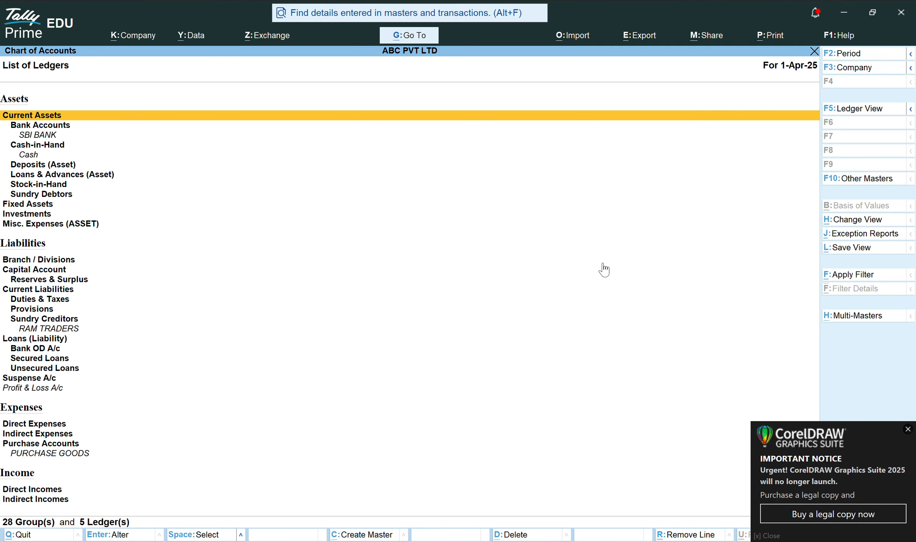
pyautogui.press('XF86MonBrightnessDown')
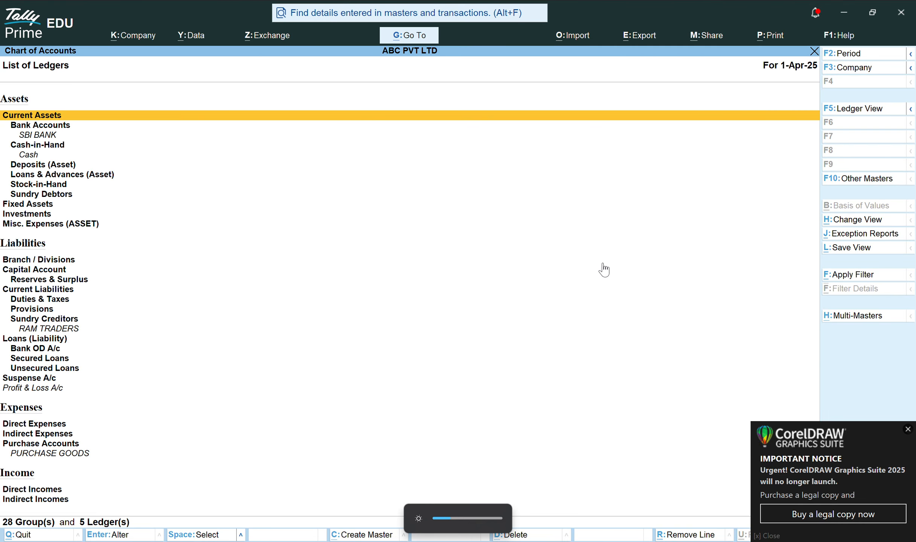
pyautogui.press('XF86MonBrightnessDown')
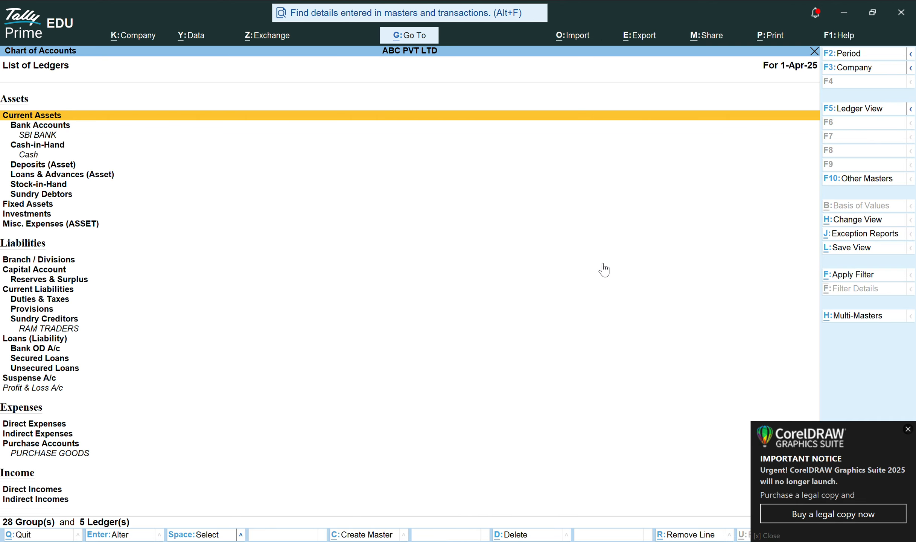
pyautogui.press('XF86MonBrightnessDown')
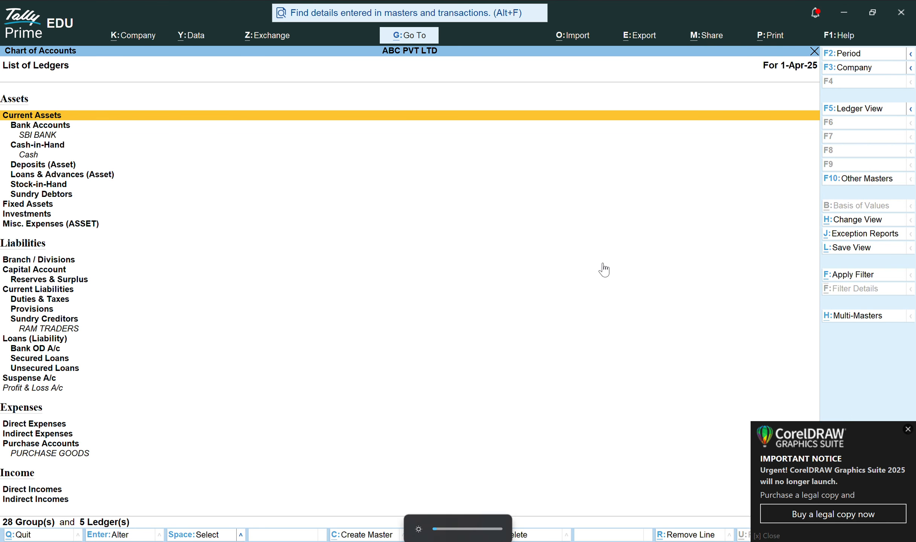
pyautogui.press('XF86MonBrightnessDown')
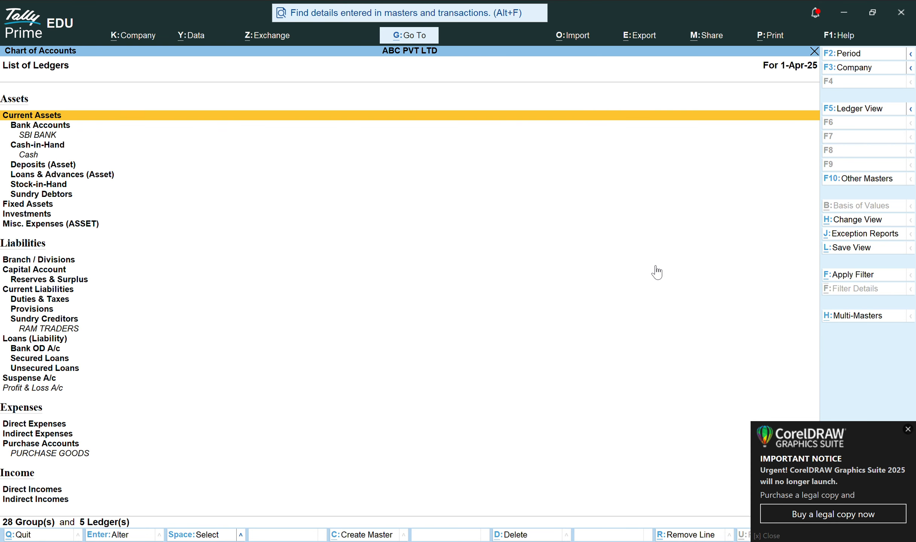
pyautogui.press('Return')
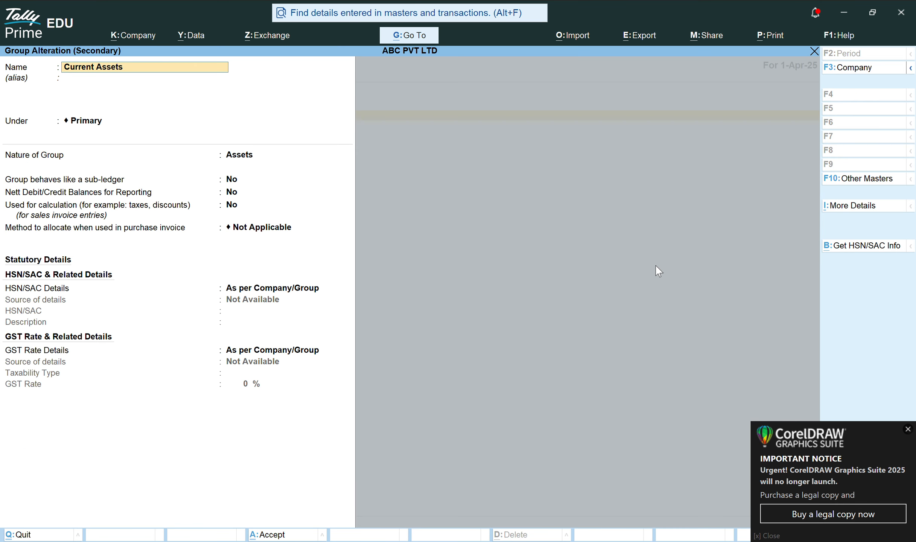
pyautogui.press('BackSpace')
pyautogui.press('Escape')
pyautogui.press('y')
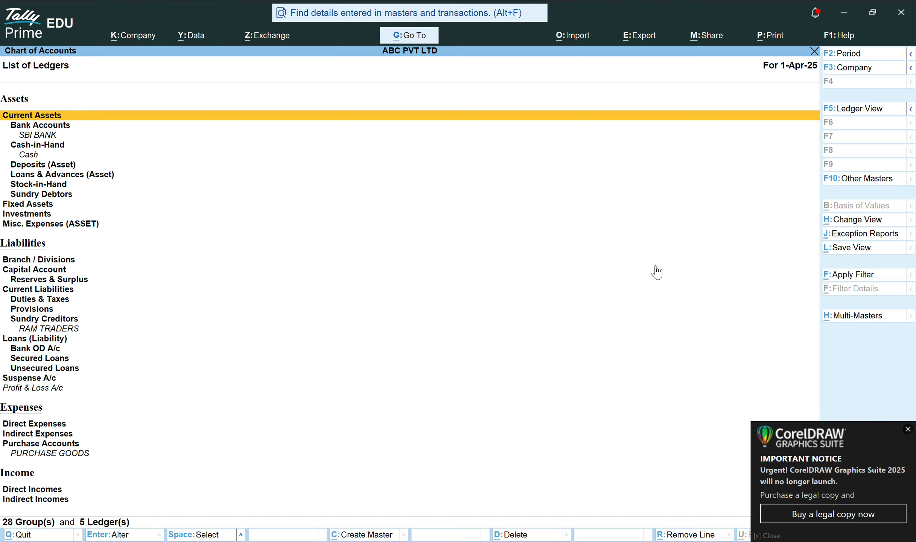
pyautogui.press('Return')
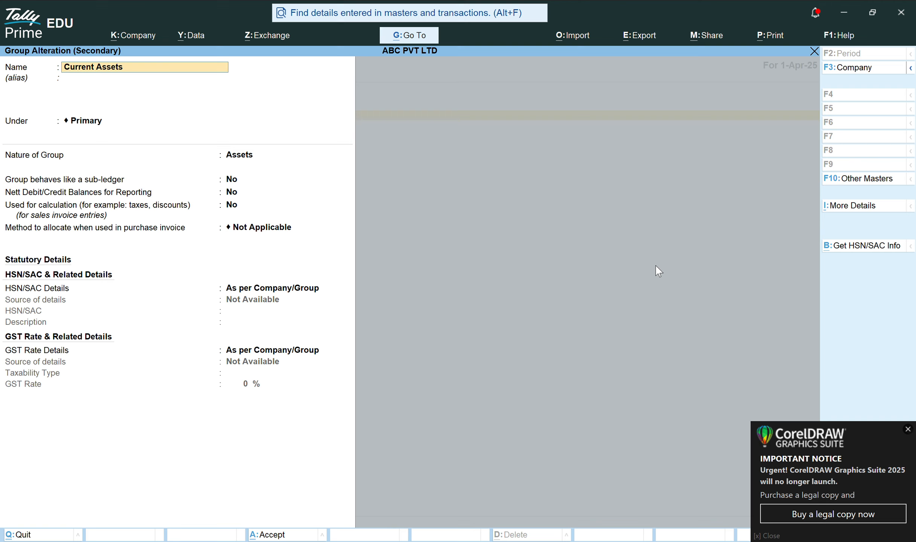
pyautogui.press('Return')
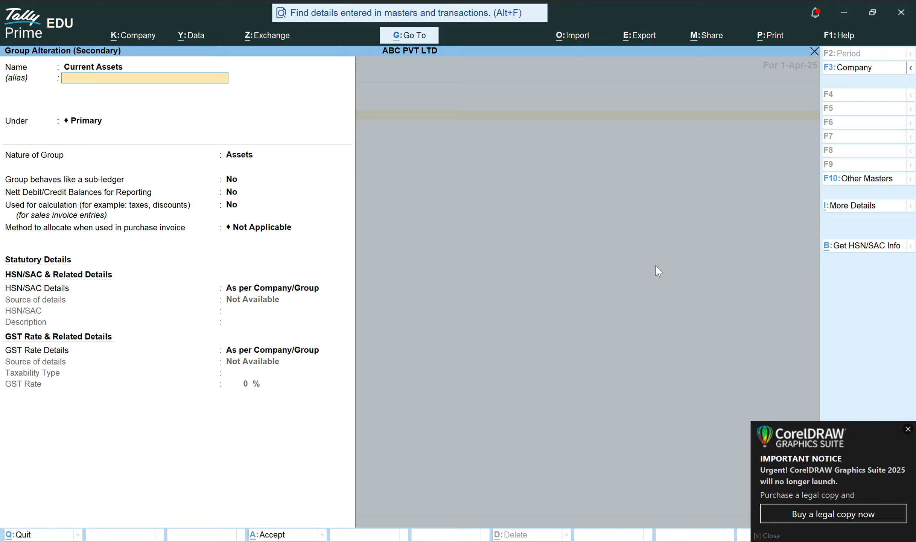
pyautogui.press('BackSpace')
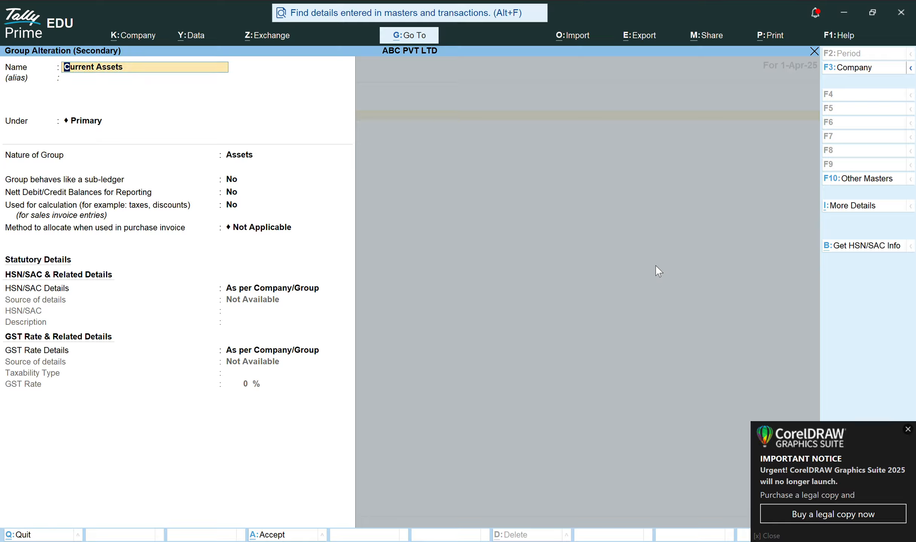
pyautogui.press('XF86MonBrightnessDown')
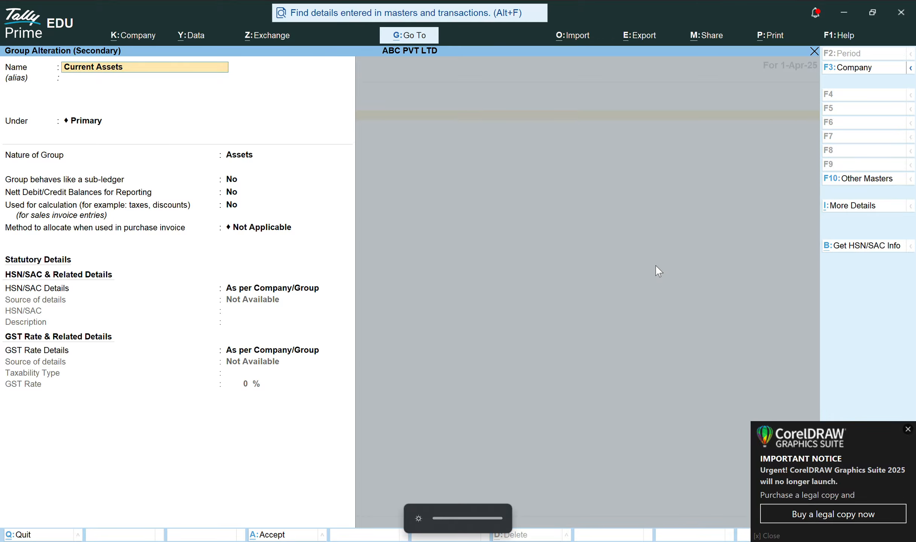
pyautogui.press('Escape')
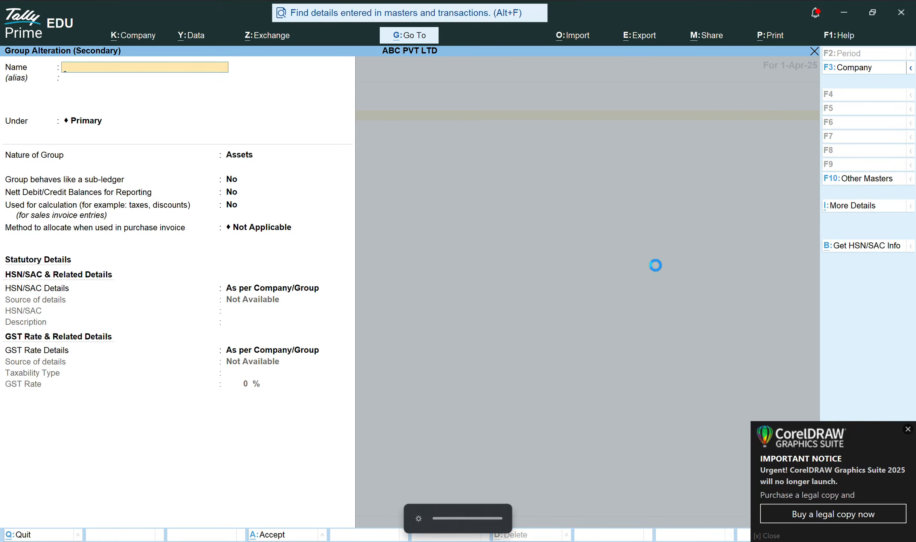
pyautogui.press('y')
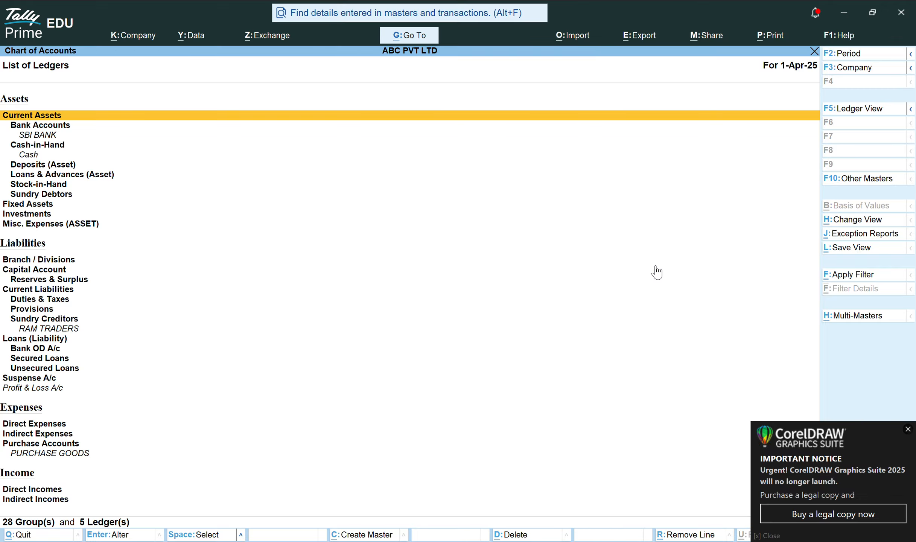
# Step: Go through the Current Assets group's alteration settings, keep every value as it is, and accept the group
pyautogui.press('Return')
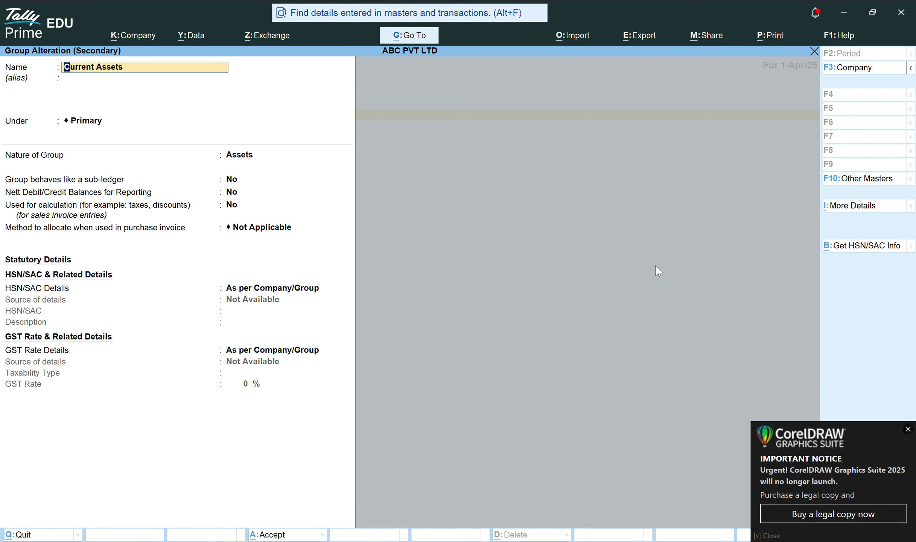
pyautogui.press('Return')
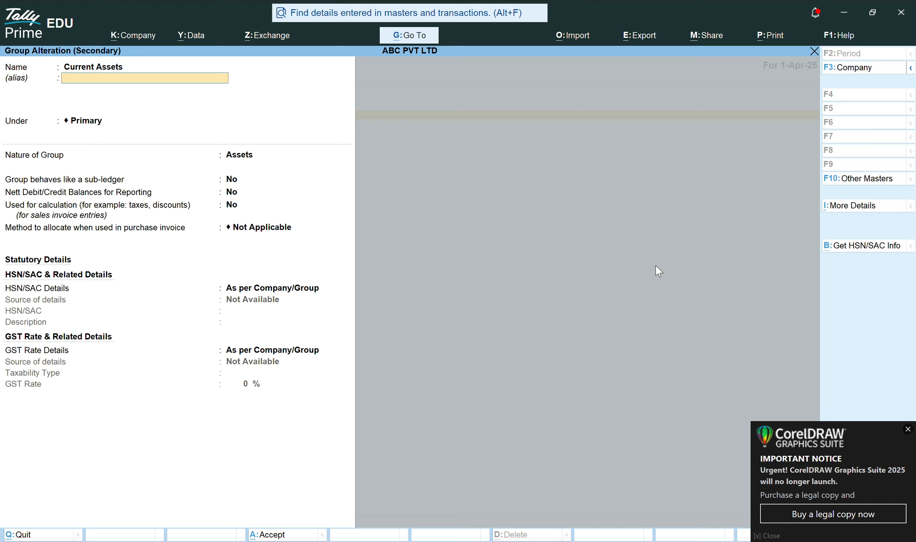
pyautogui.press('Return')
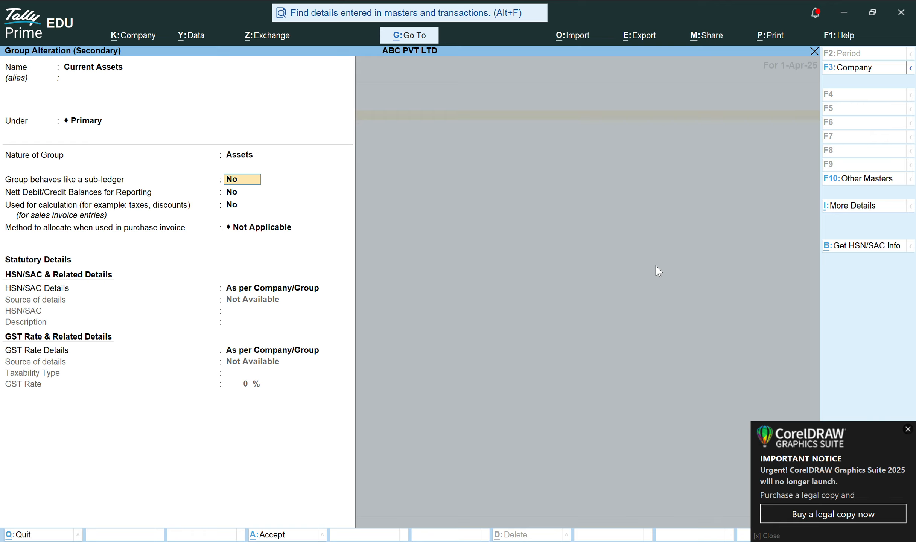
pyautogui.press('Return')
pyautogui.press('Return')
pyautogui.press('Return')
pyautogui.press('Return')
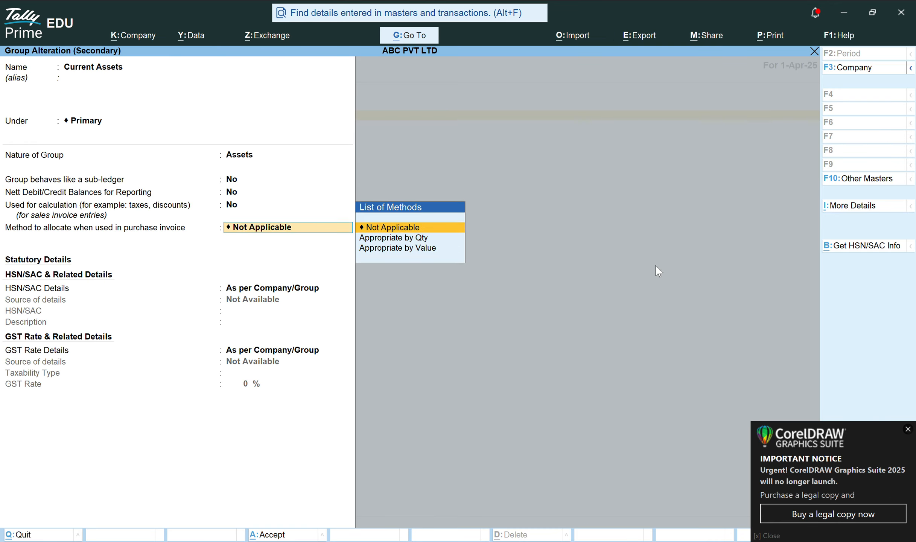
pyautogui.press('Return')
pyautogui.press('Return')
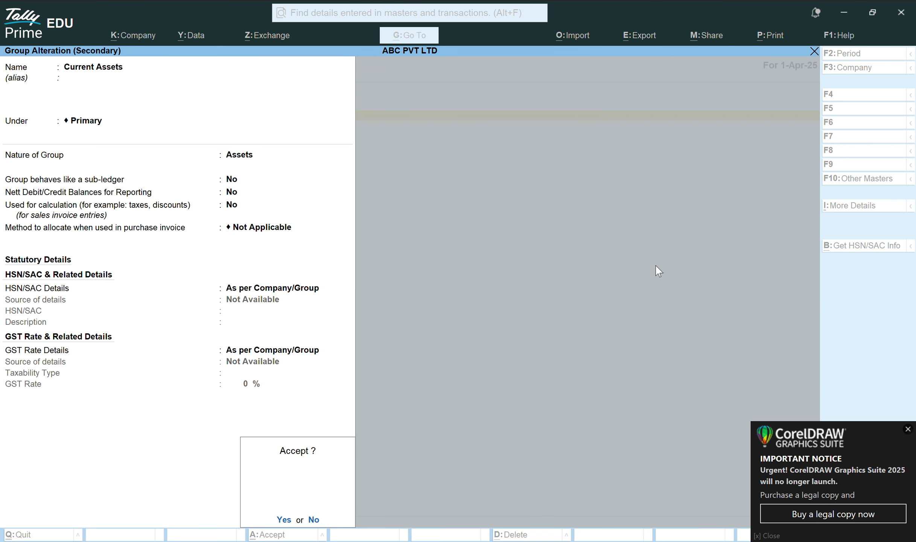
pyautogui.press('Return')
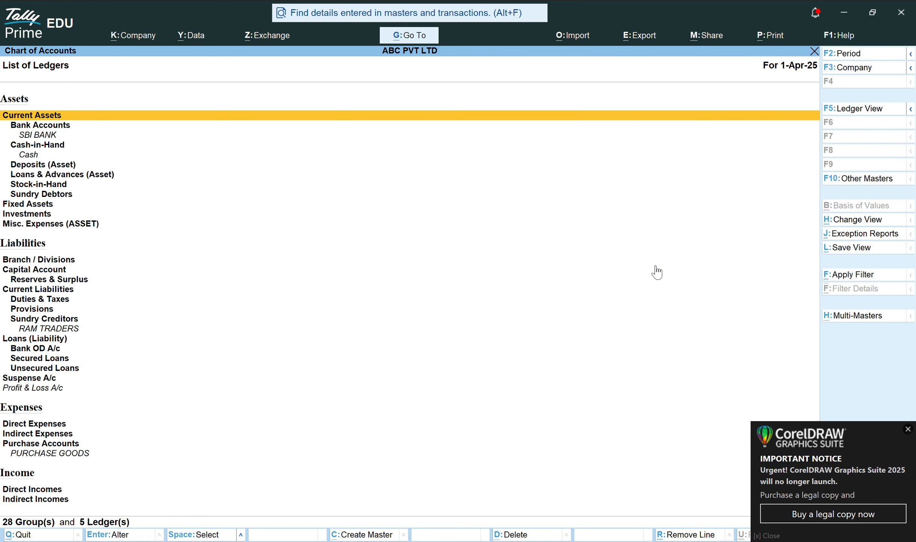
pyautogui.press('Return')
pyautogui.press('BackSpace')
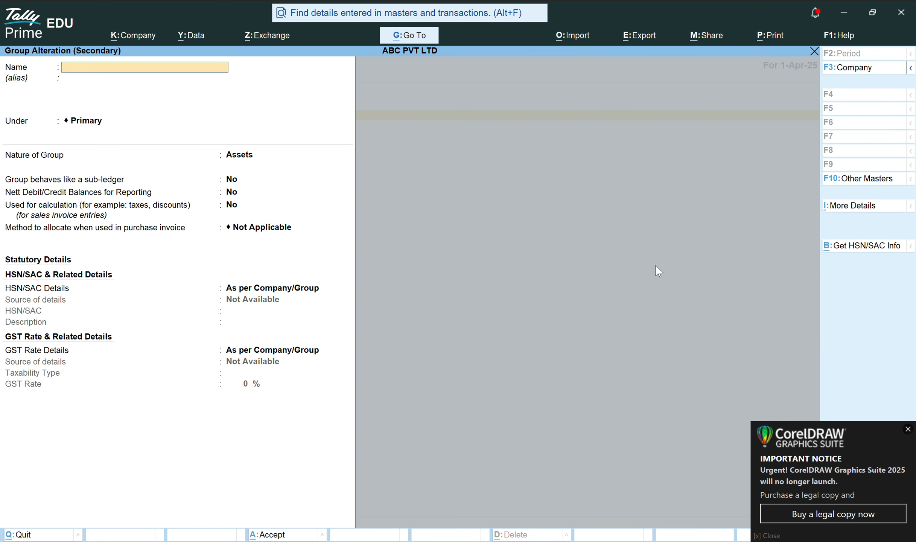
pyautogui.press('Escape')
pyautogui.press('Return')
# Step: Close the Chart of Accounts and return to the Gateway of Tally, declining to quit the program
pyautogui.press('Escape')
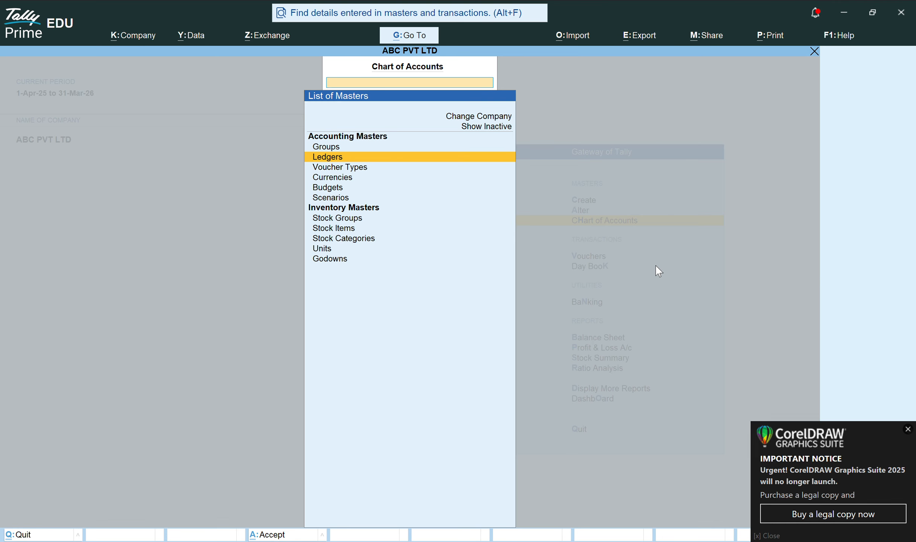
pyautogui.press('Escape')
pyautogui.press('Escape')
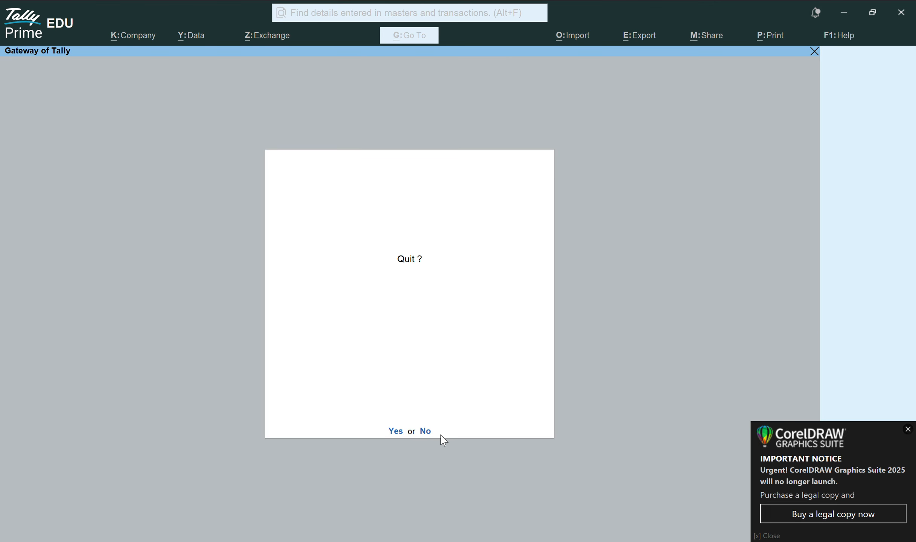
pyautogui.click(423, 431)
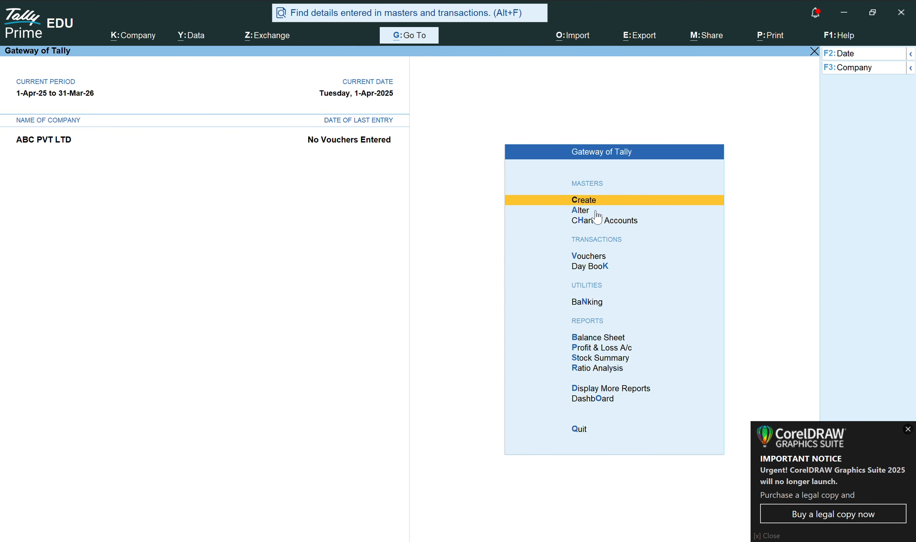
# Step: Review the ledgers offered under master alteration, and go back to the Gateway of Tally without altering any
pyautogui.press('Down')
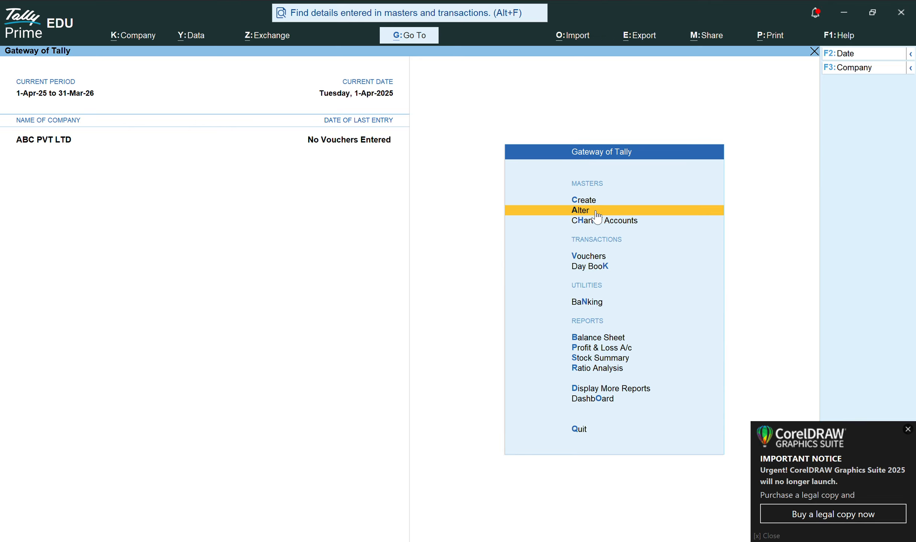
pyautogui.press('Return')
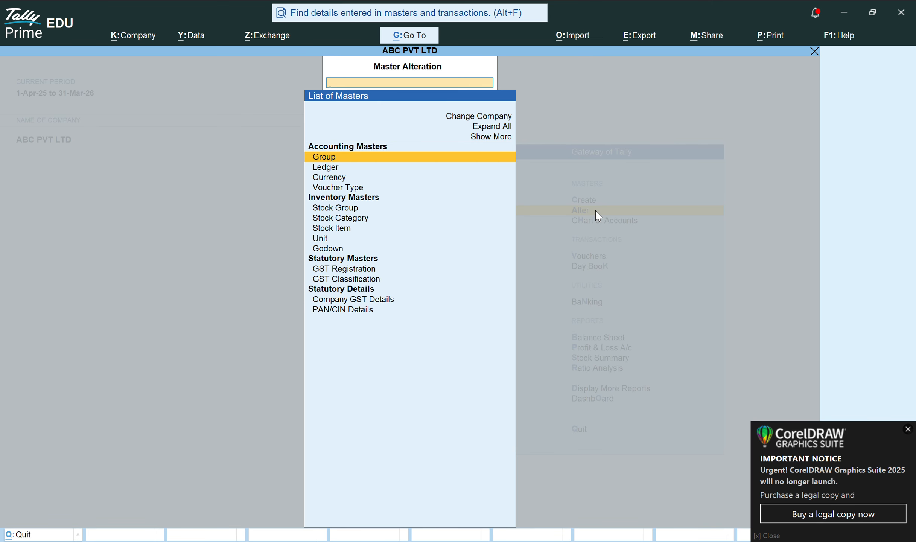
pyautogui.press('Down')
pyautogui.press('Return')
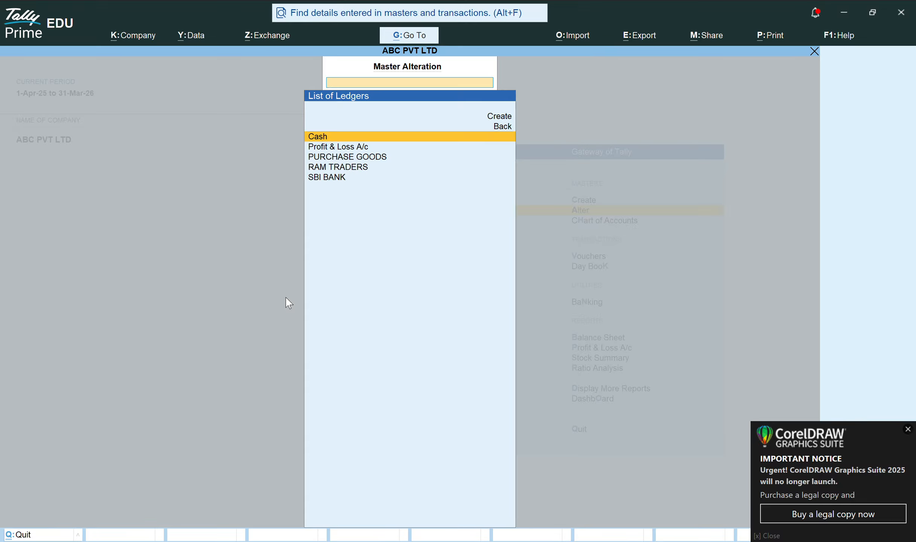
pyautogui.press('Escape')
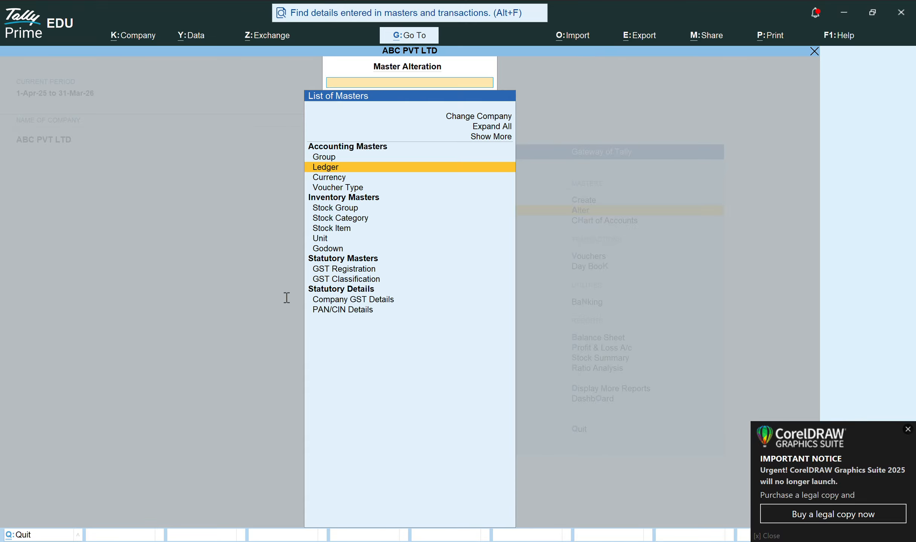
pyautogui.press('Escape')
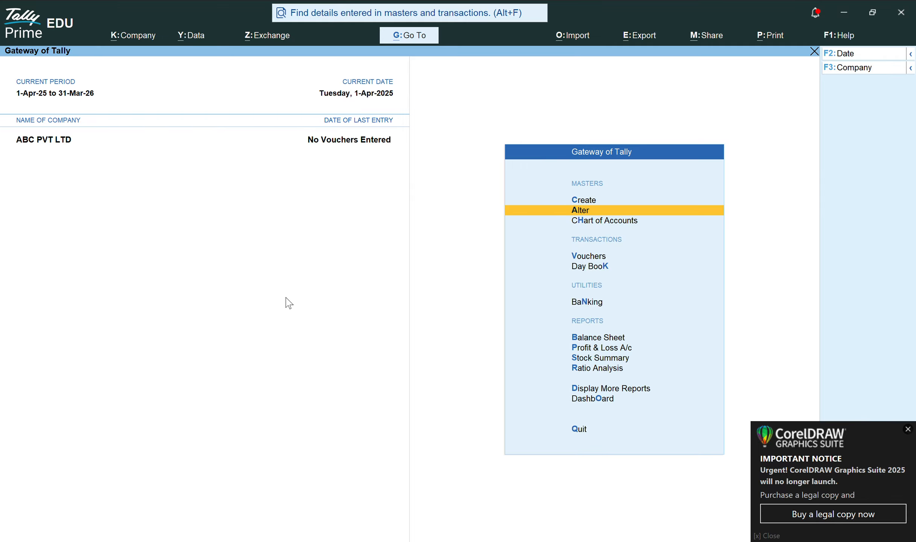